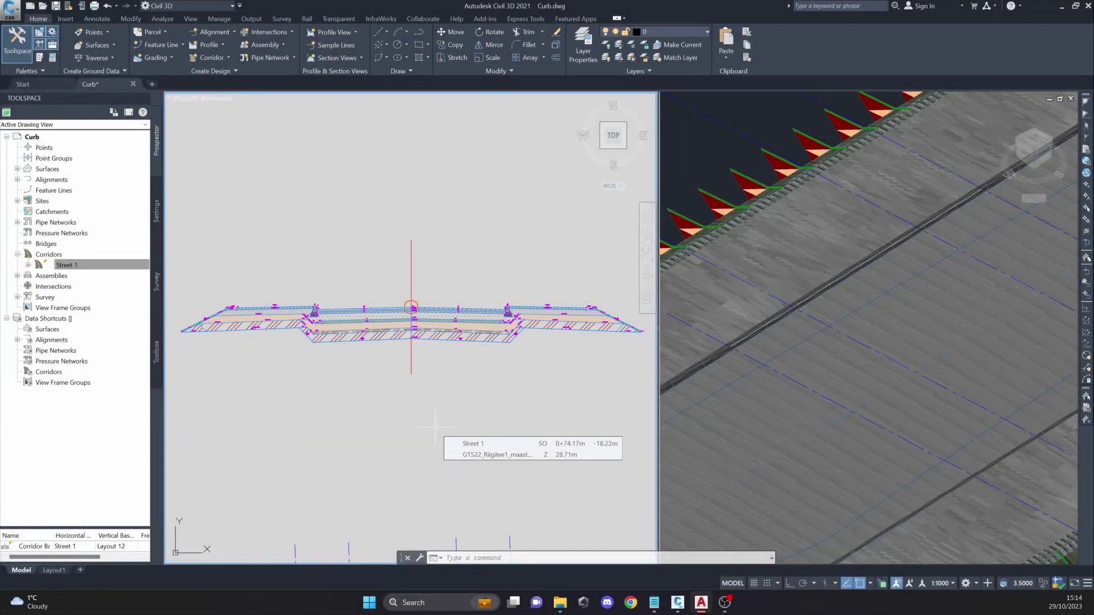
Step: Examine the street assembly's cross-section, focusing on the curb between the carriageway and the sidewalk
mouse_move(422, 408)
middle_mouse_down()
mouse_move(418, 424)
mouse_move(464, 408)
middle_mouse_up()
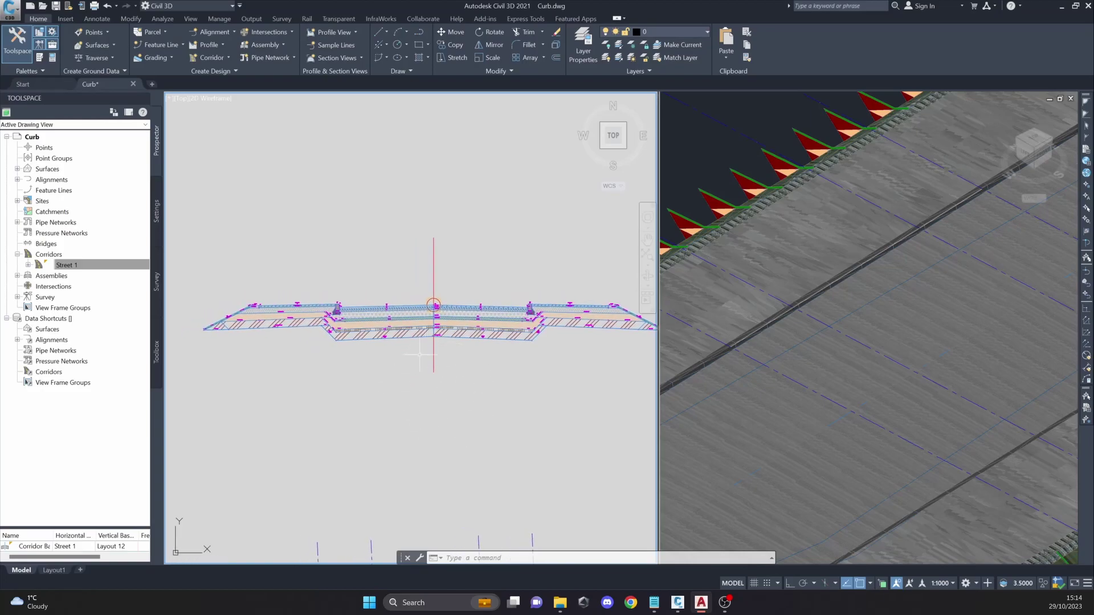
scroll(483, 369, "up", 3)
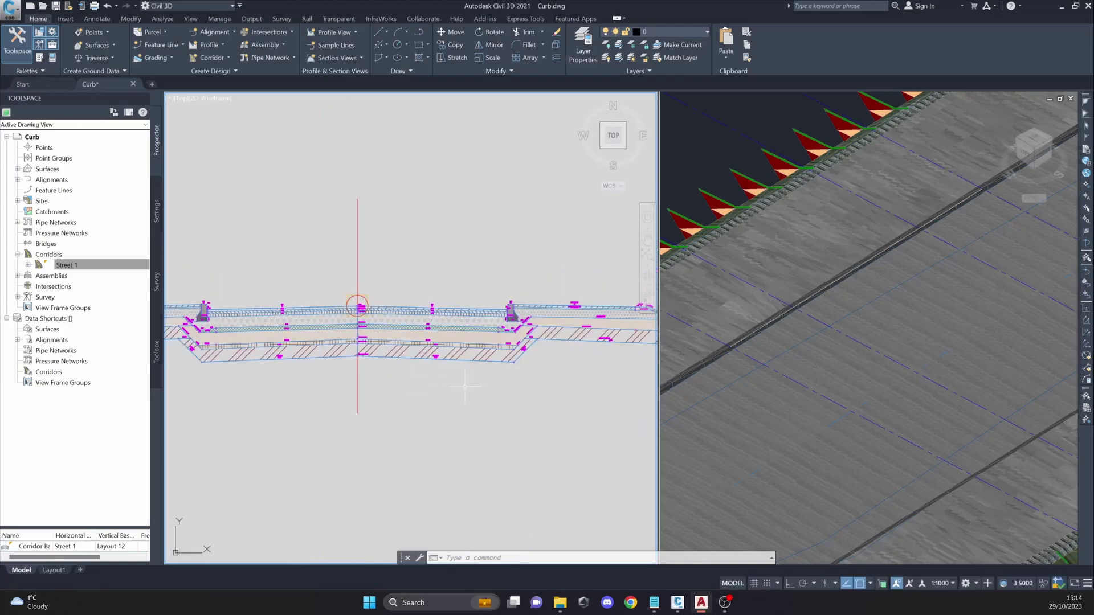
middle_click_drag(478, 380, 452, 376)
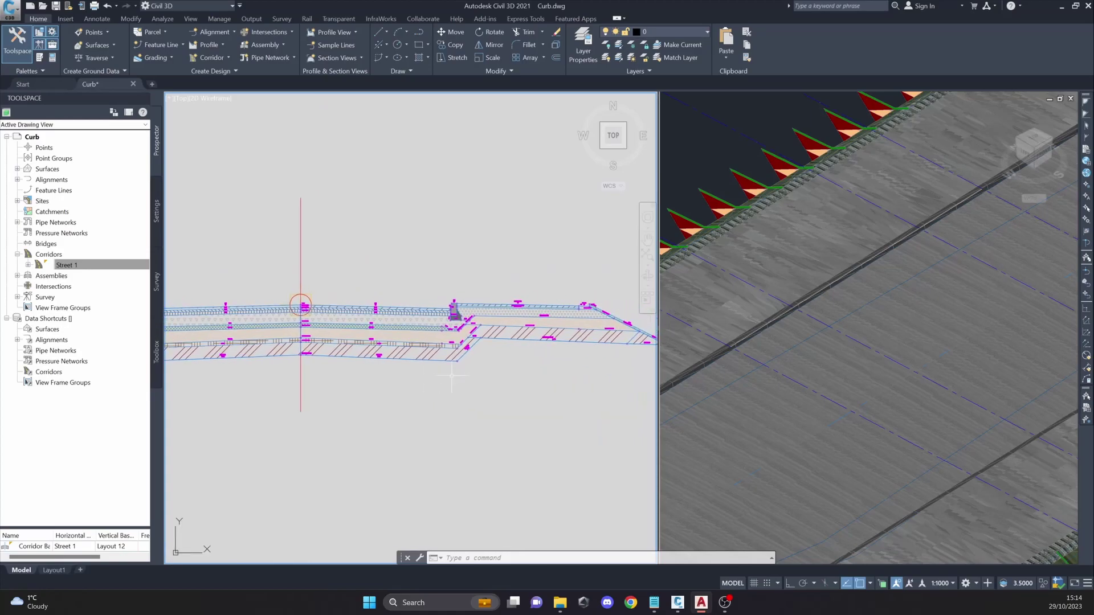
scroll(421, 344, "up", 2)
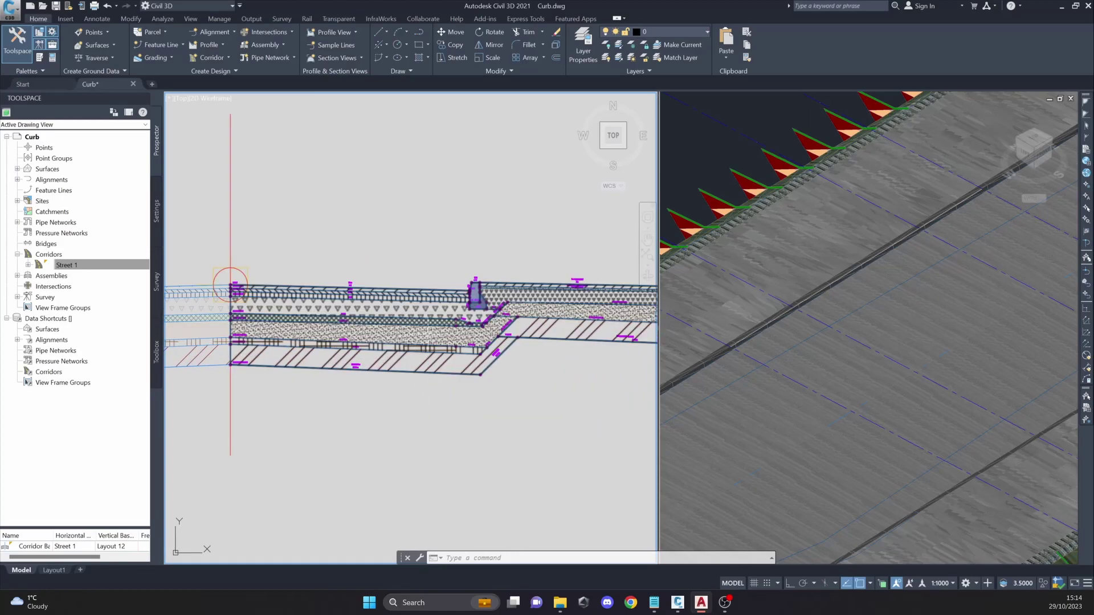
scroll(478, 288, "up", 2)
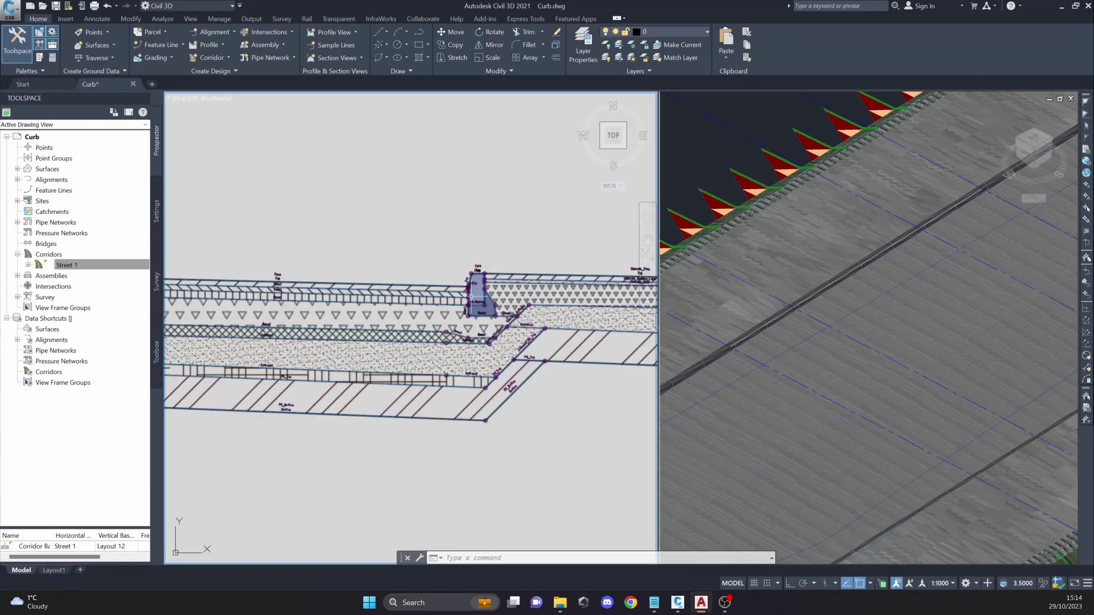
scroll(477, 286, "up", 2)
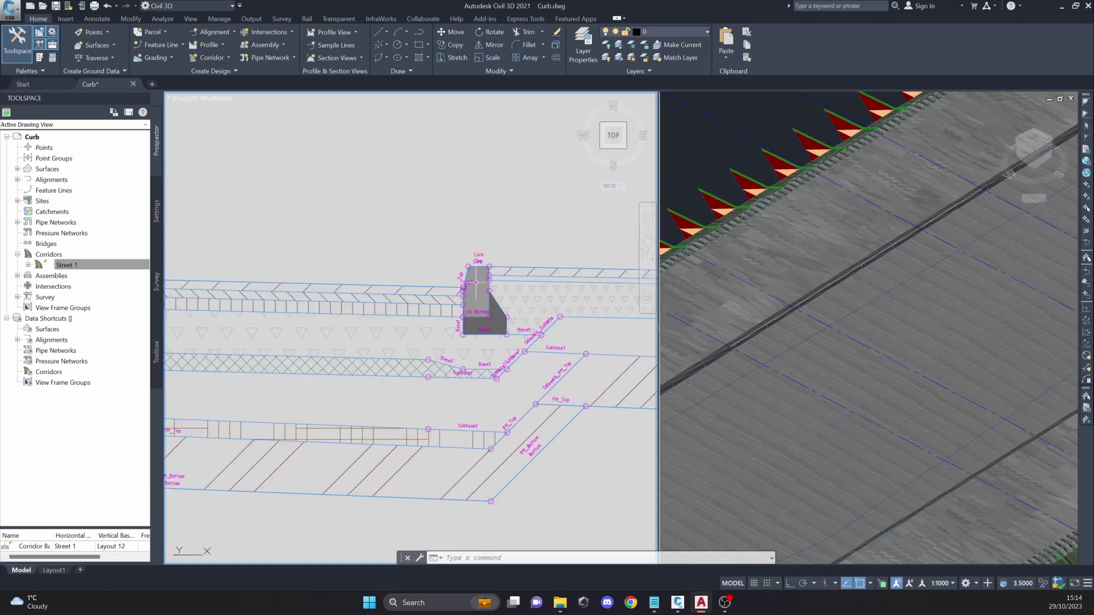
scroll(475, 282, "down", 5)
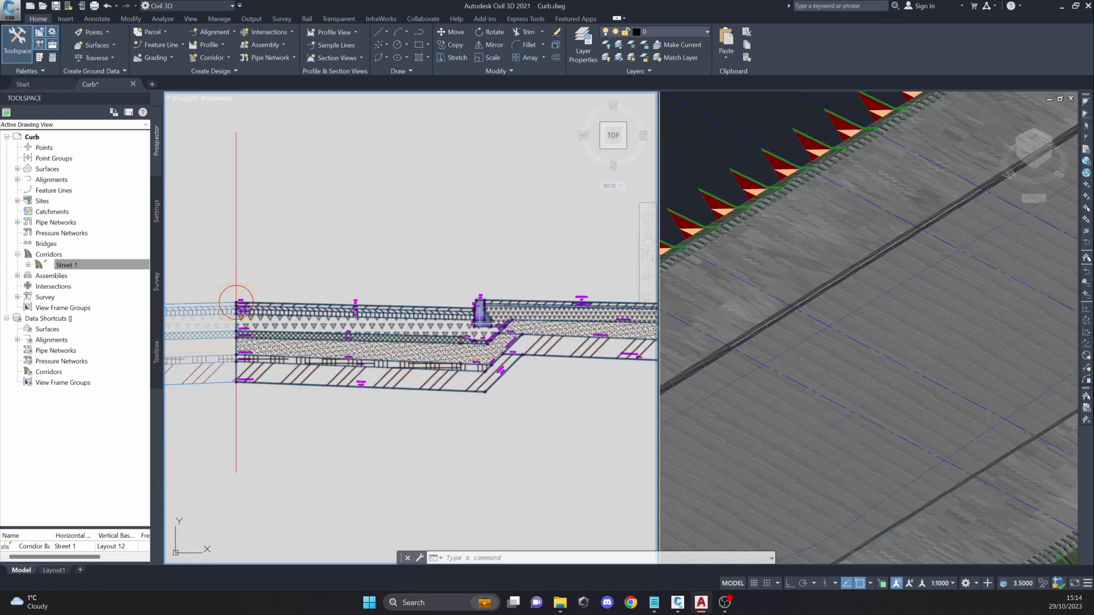
scroll(280, 305, "up", 2)
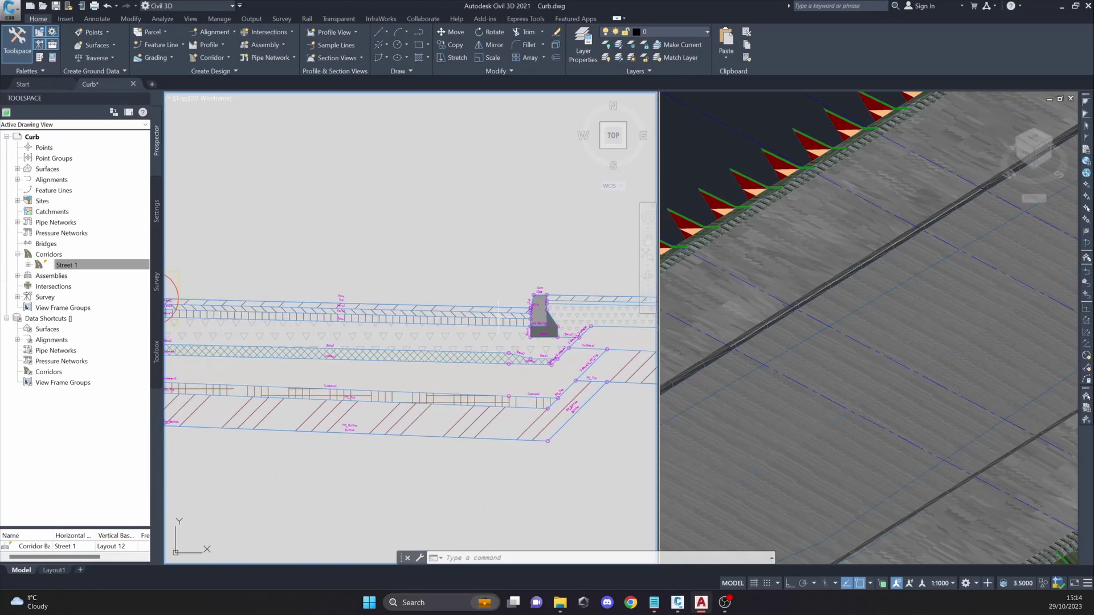
Step: Switch to Subassembly Composer and lower the CurbET curb elevation target in the preview to about -0.045
left_click(678, 602)
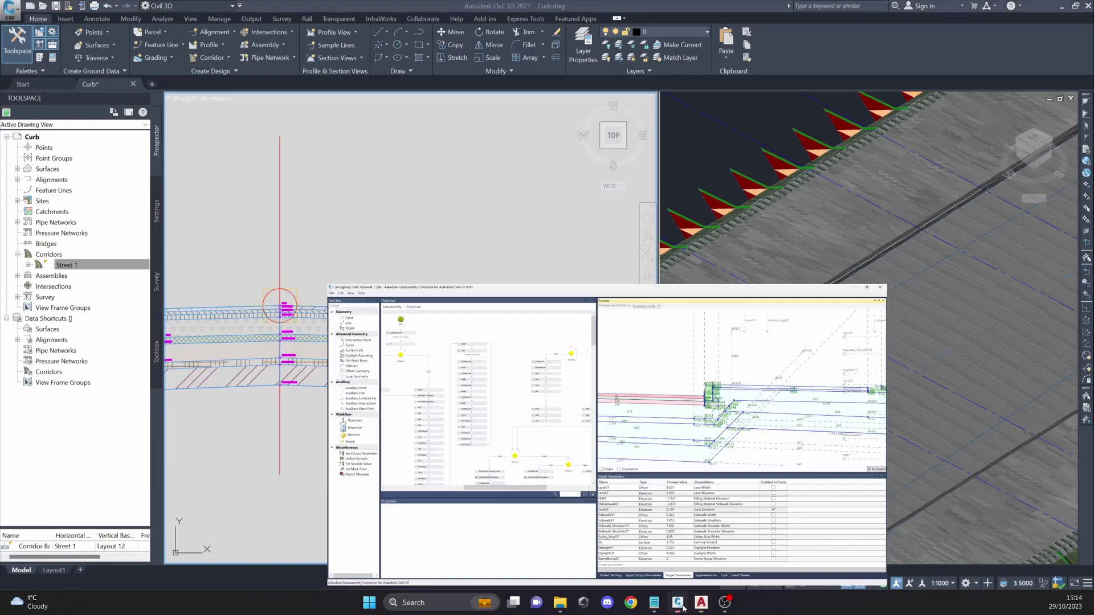
middle_click_drag(792, 267, 678, 267)
middle_click_drag(697, 218, 780, 242)
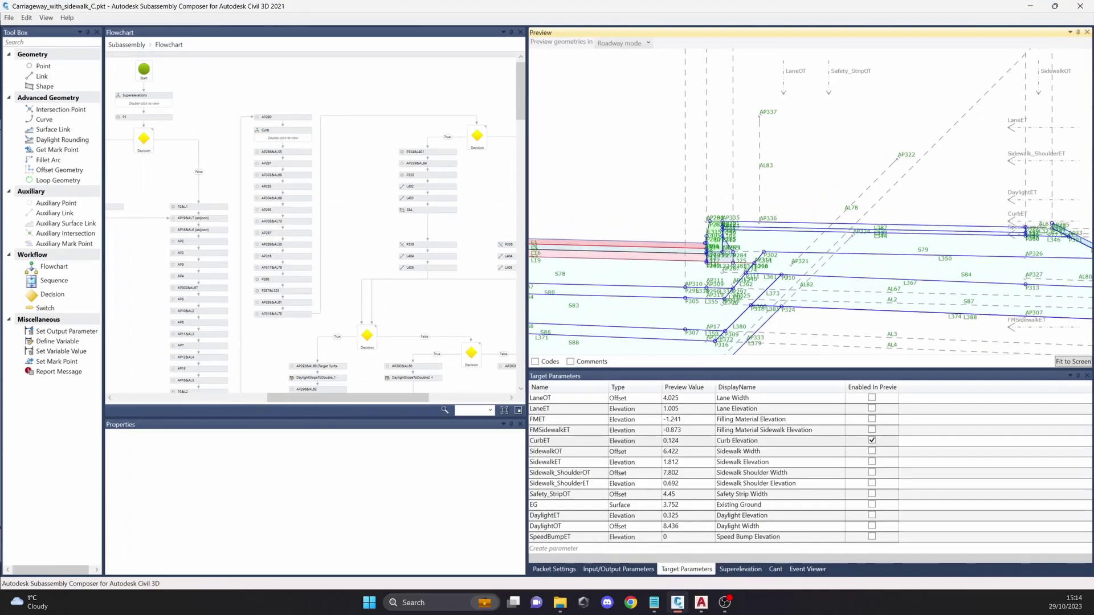
scroll(766, 232, "up", 3)
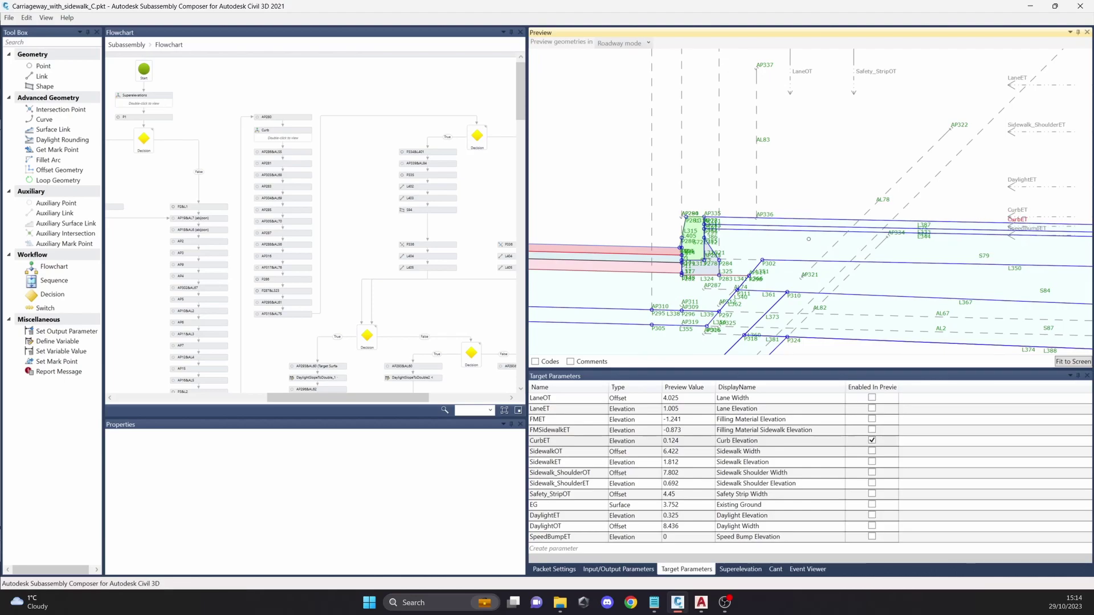
left_click_drag(1017, 226, 1018, 227)
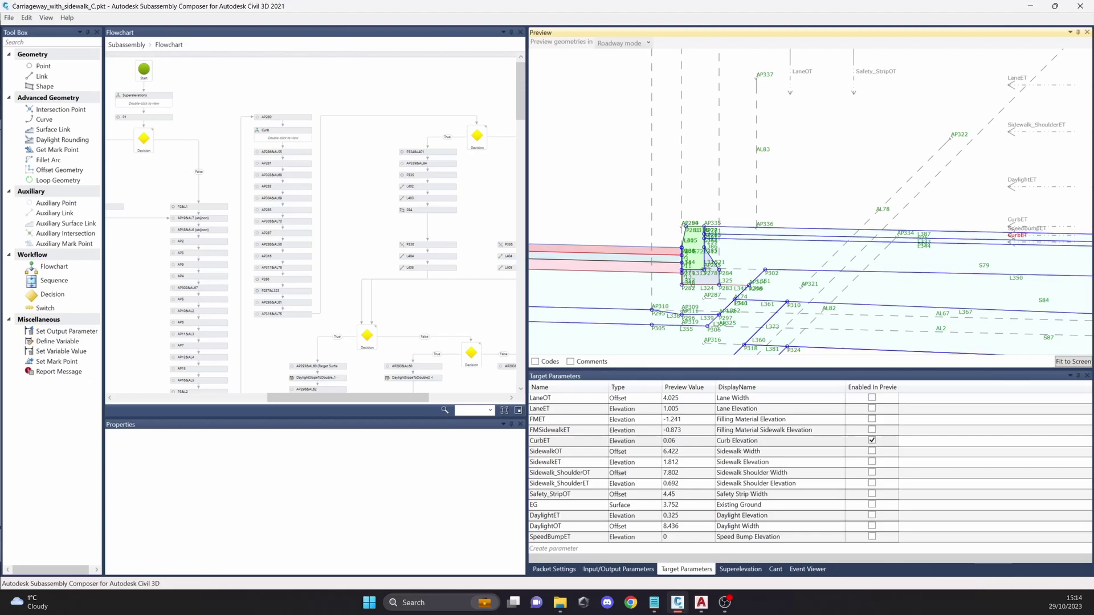
left_click_drag(1018, 242, 1018, 241)
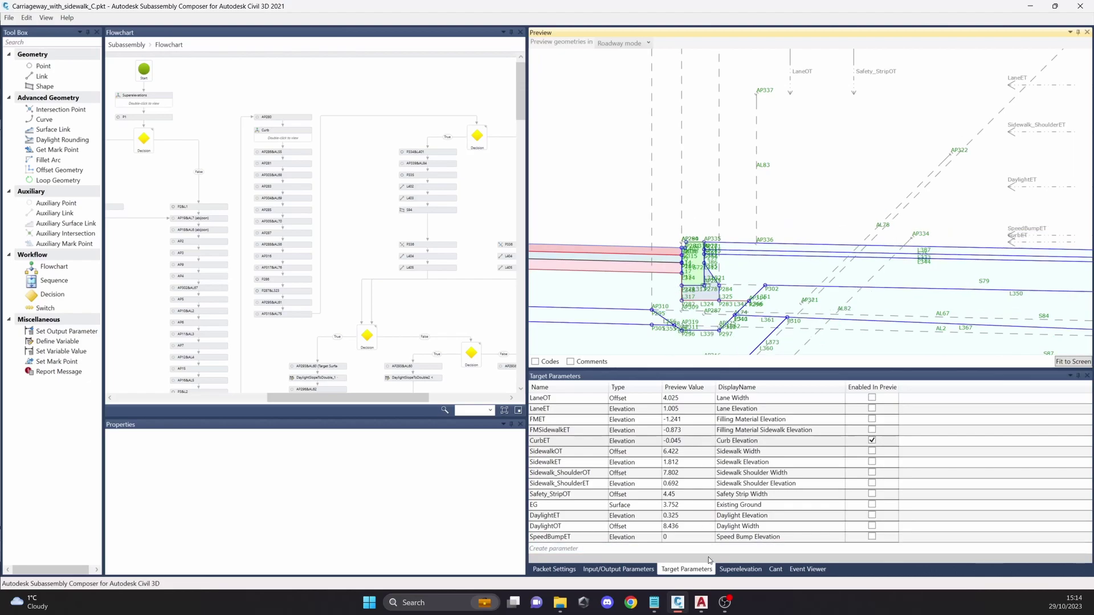
scroll(673, 336, "down", 2)
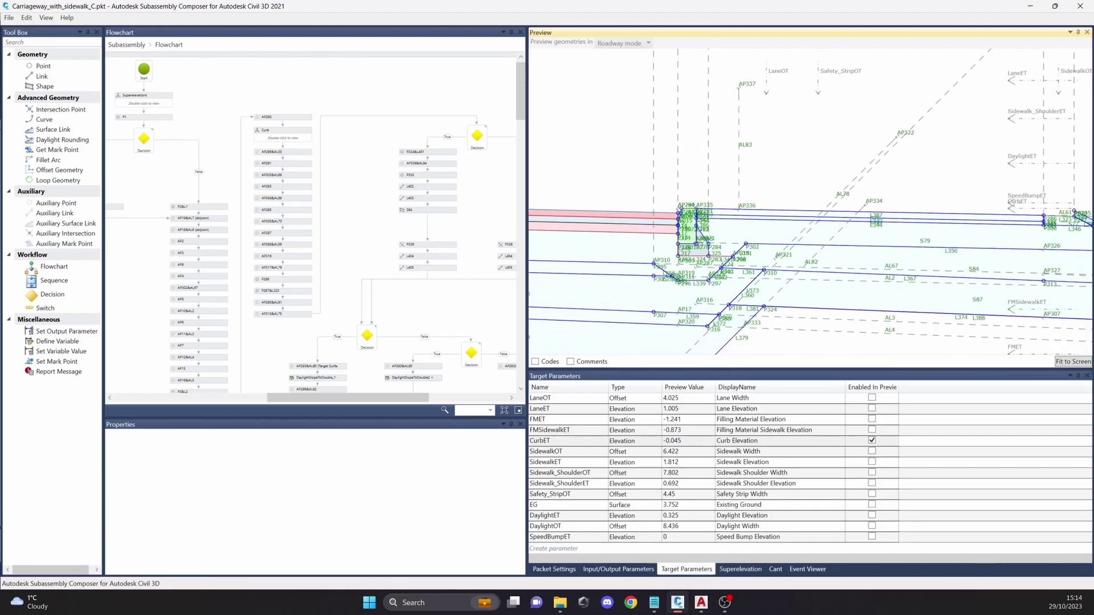
Step: Switch back to Civil 3D and examine the Street 1 corridor in plan around the dimensioned dashed lines, along with its profile view
left_click(701, 602)
scroll(445, 266, "down", 2)
scroll(458, 273, "down", 1)
mouse_move(430, 364)
middle_mouse_down()
mouse_move(459, 260)
mouse_move(448, 359)
middle_mouse_up()
scroll(445, 356, "up", 2)
scroll(448, 359, "down", 5)
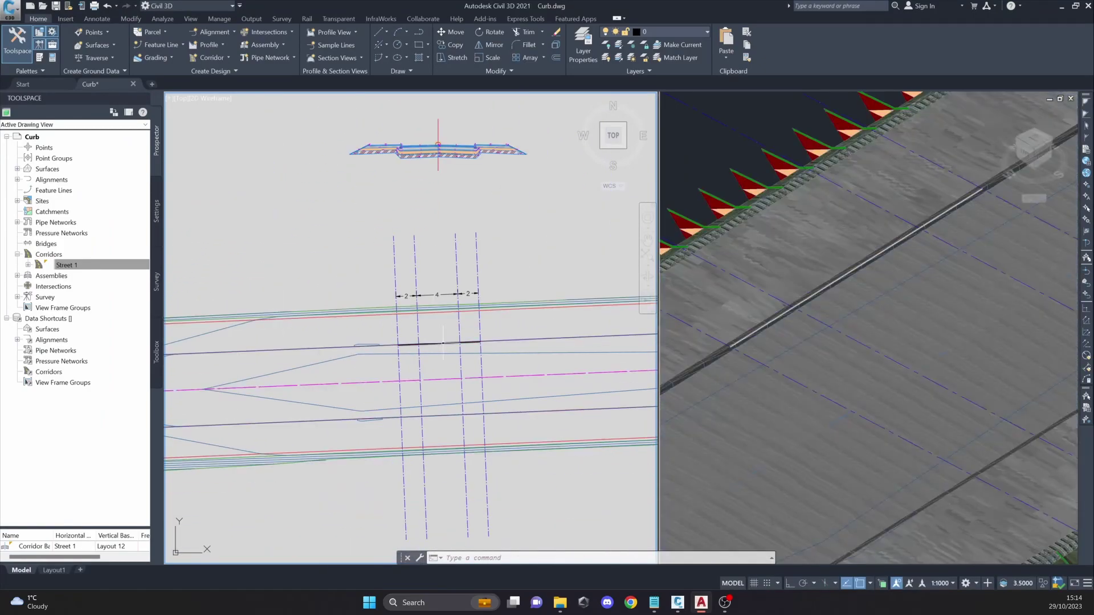
scroll(441, 265, "up", 5)
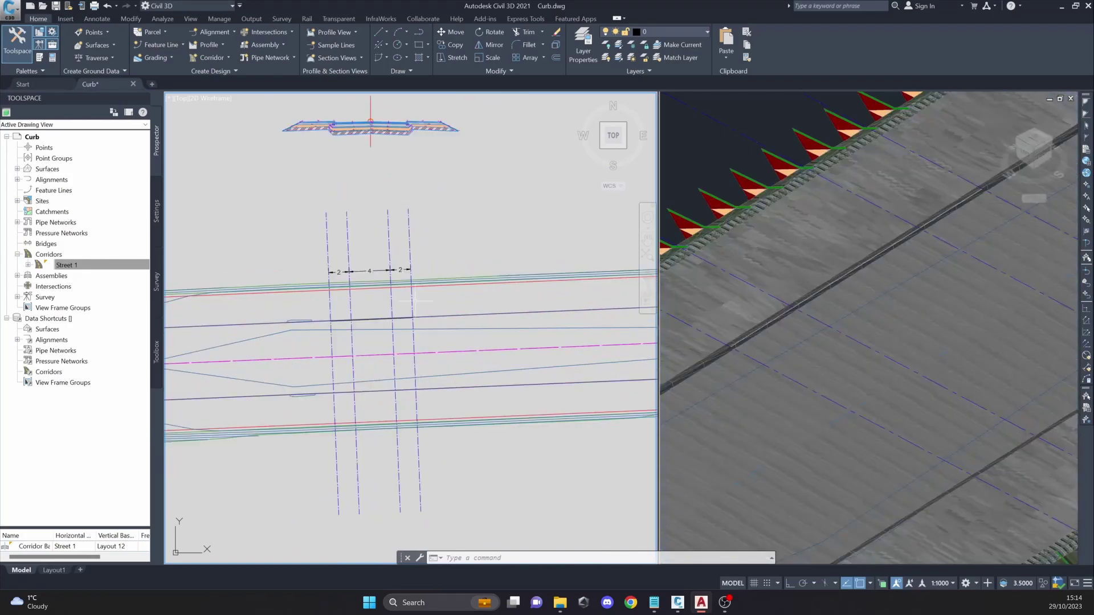
left_click(442, 265)
scroll(409, 254, "down", 5)
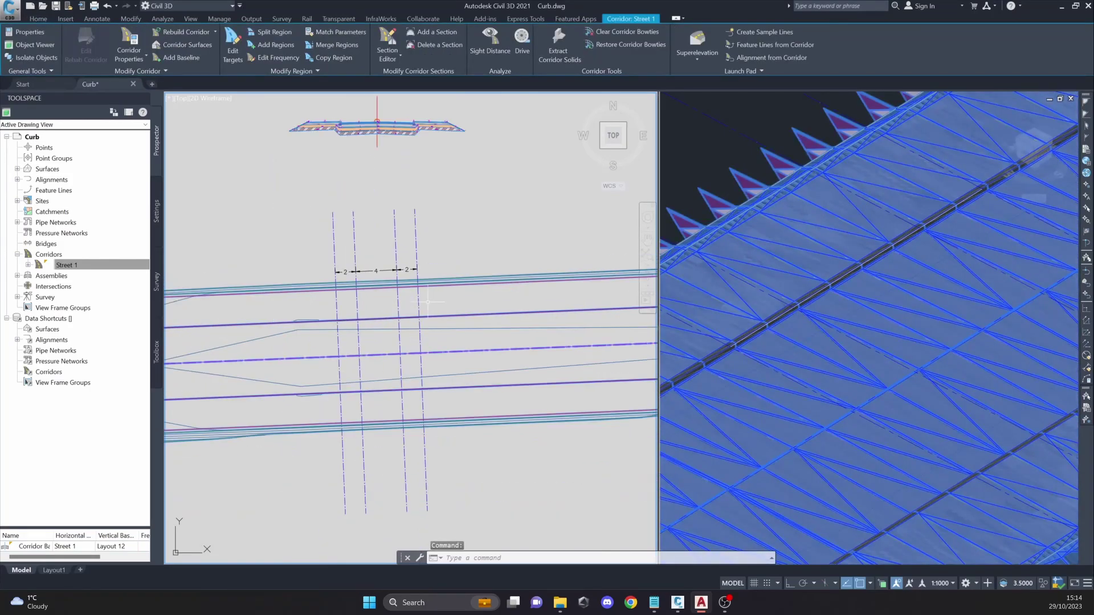
scroll(425, 273, "down", 3)
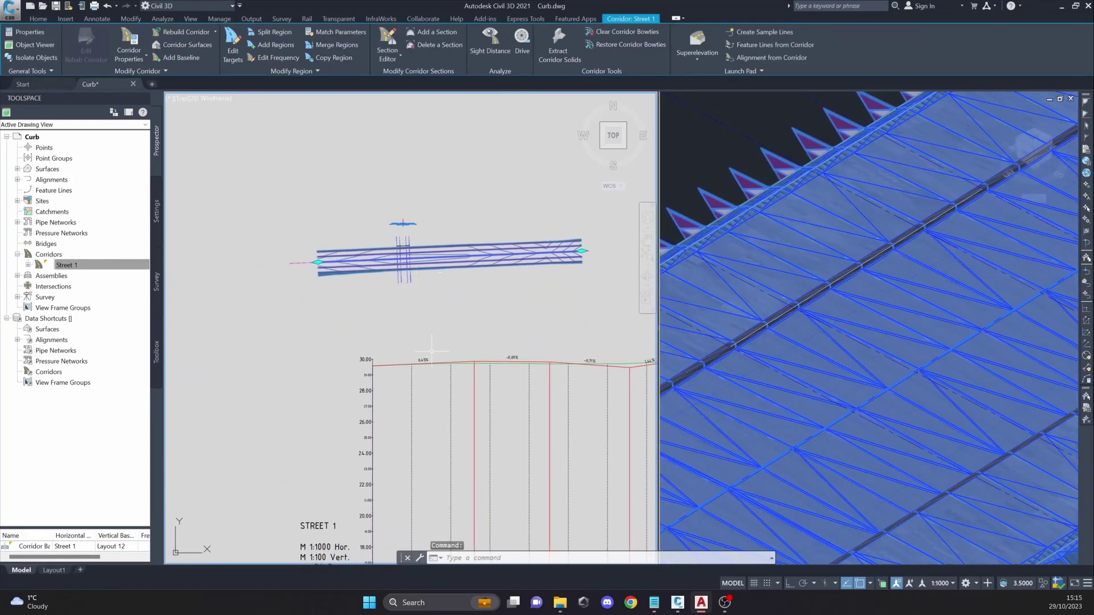
mouse_move(471, 369)
middle_mouse_down()
mouse_move(387, 366)
mouse_move(484, 359)
middle_mouse_up()
key("Escape")
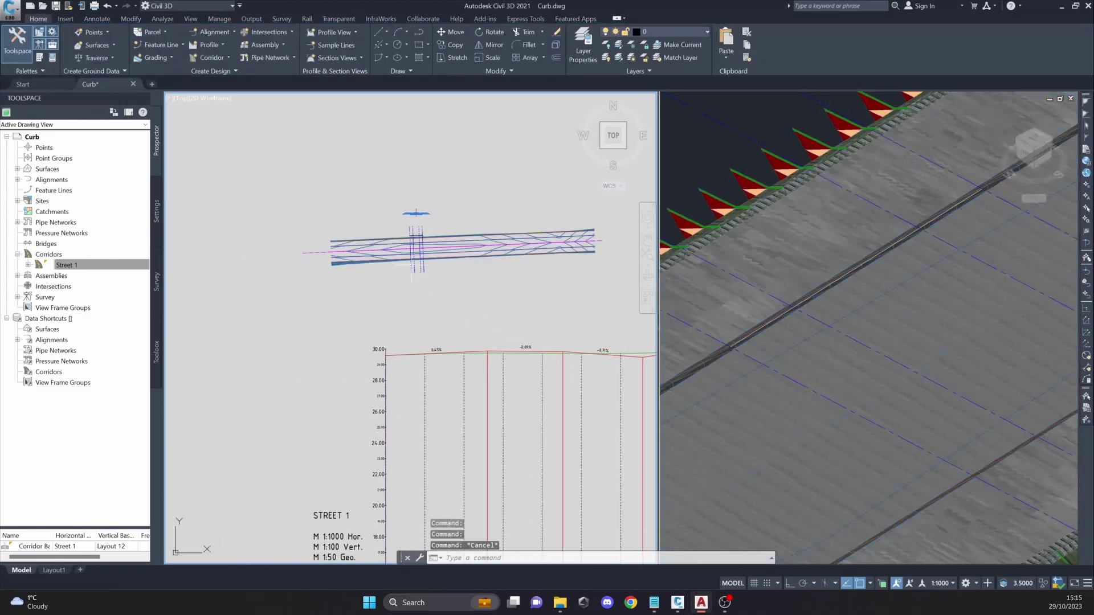
scroll(412, 272, "up", 10)
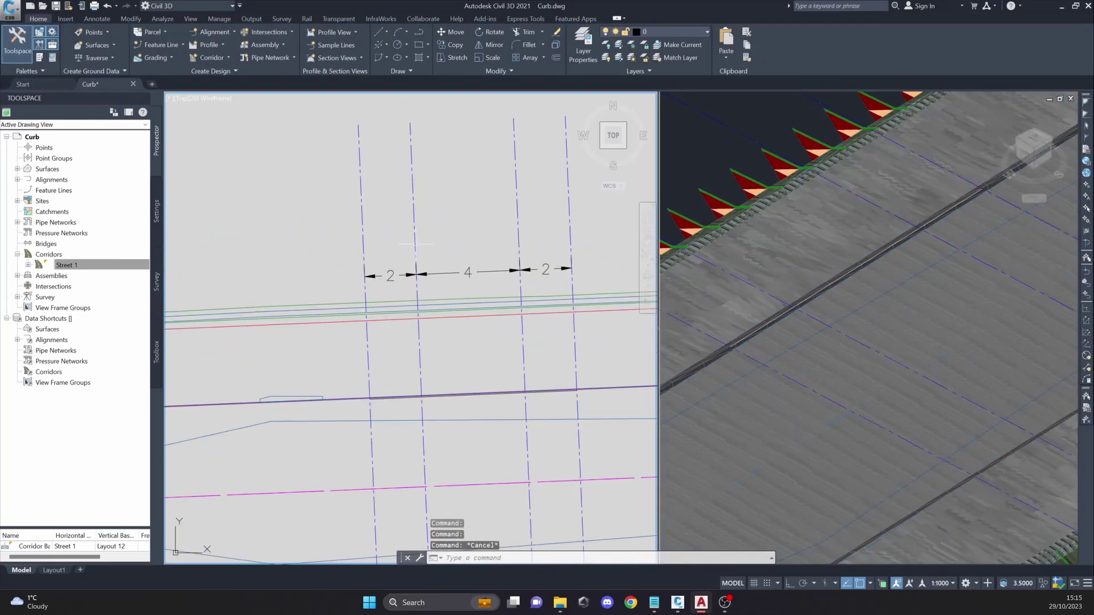
middle_click_drag(415, 244, 388, 251)
left_click(295, 123)
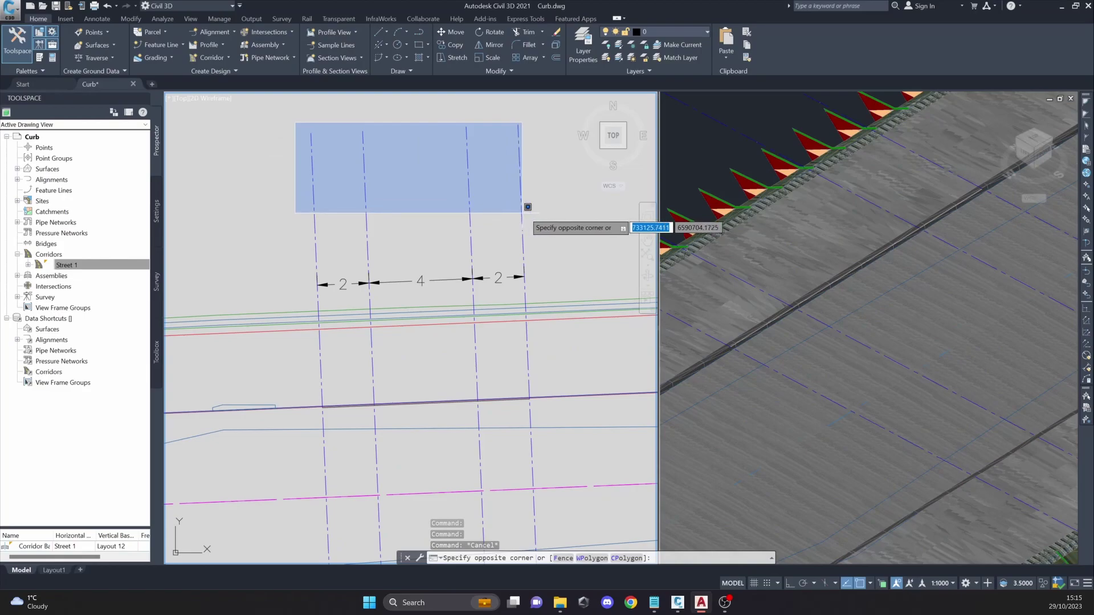
key("Escape")
left_click(541, 228)
left_click(317, 181)
key("Escape")
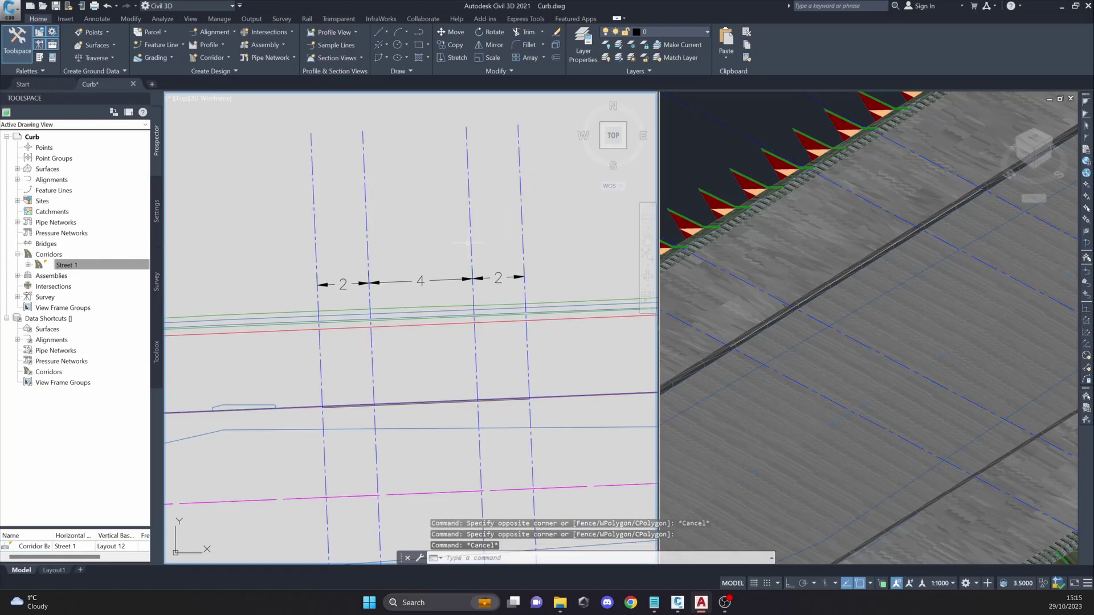
left_click(501, 232)
key("Escape")
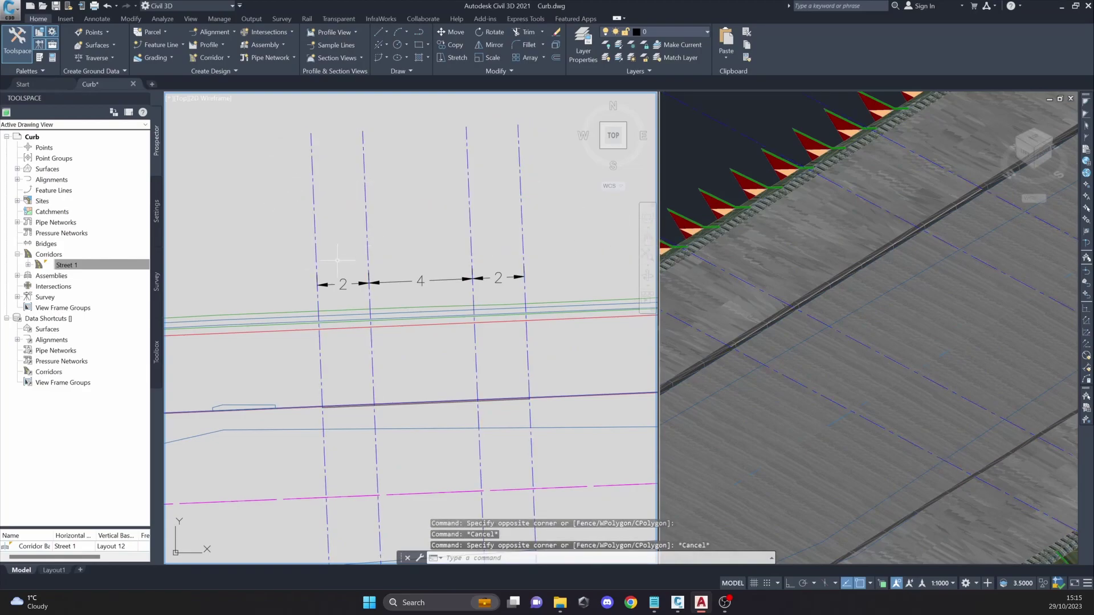
middle_click_drag(337, 260, 314, 265)
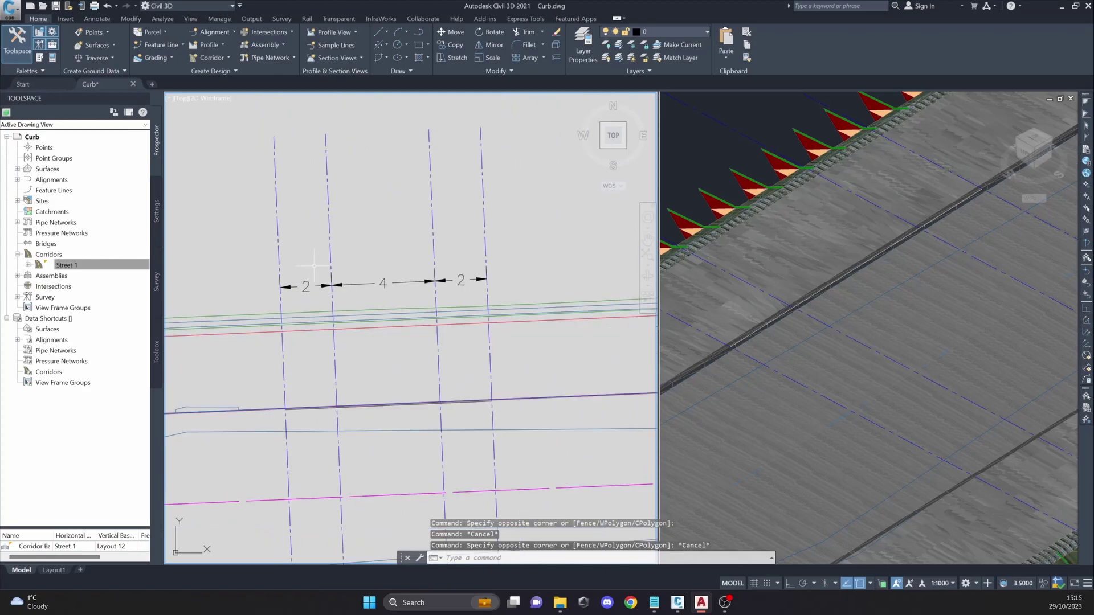
left_click(264, 268)
key("Escape")
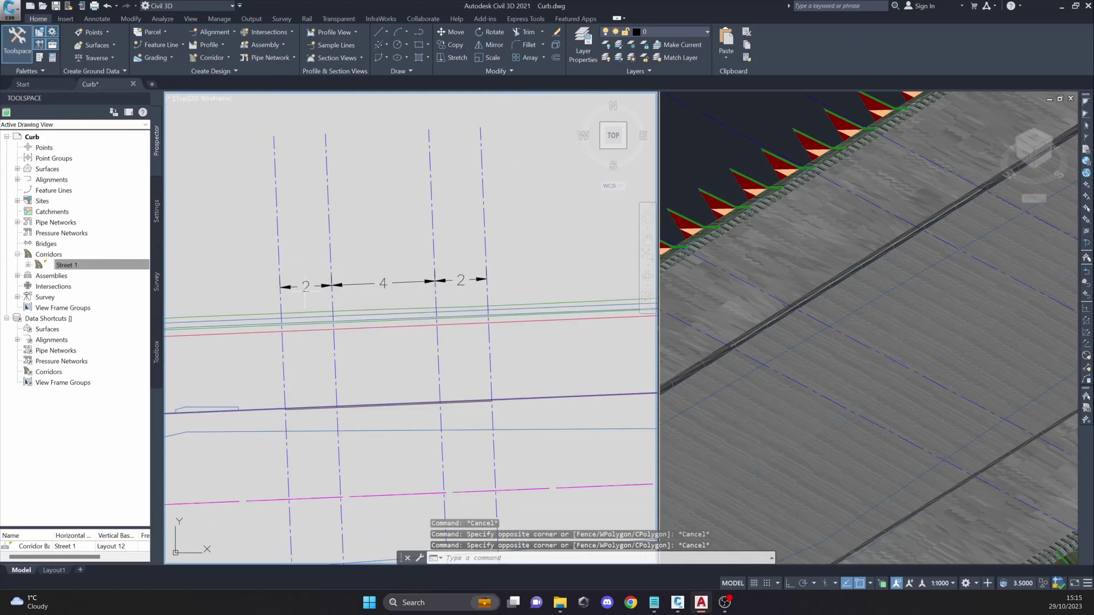
Step: Inspect the curb line across the 2, 4 and 2 m dashed-line intervals in the plan and isometric views
middle_click_drag(331, 329, 382, 338)
scroll(355, 361, "up", 2)
middle_click_drag(336, 377, 357, 378)
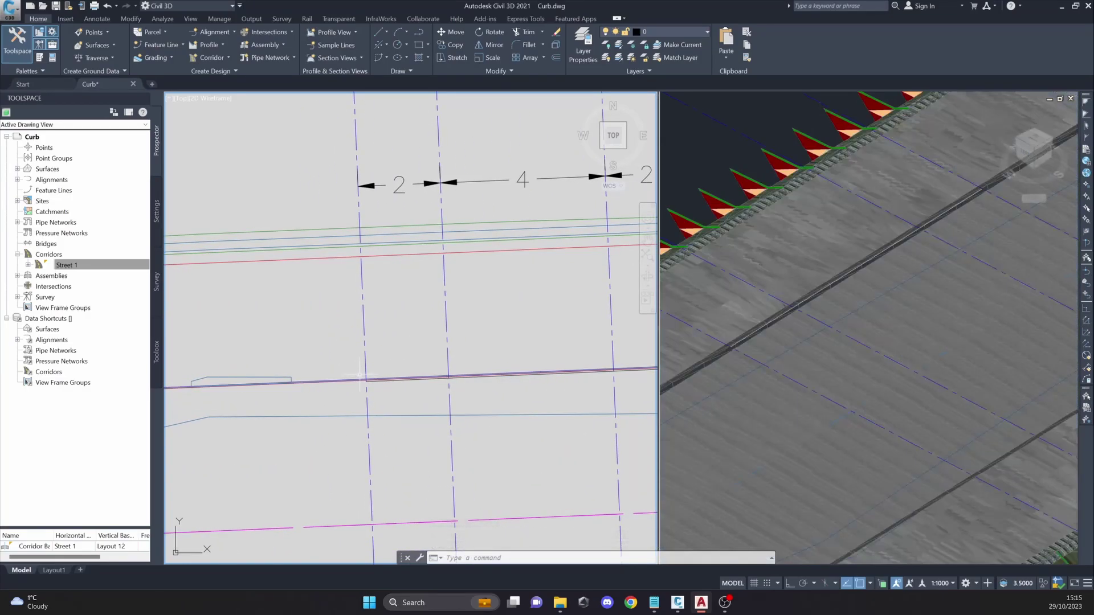
scroll(358, 378, "down", 1)
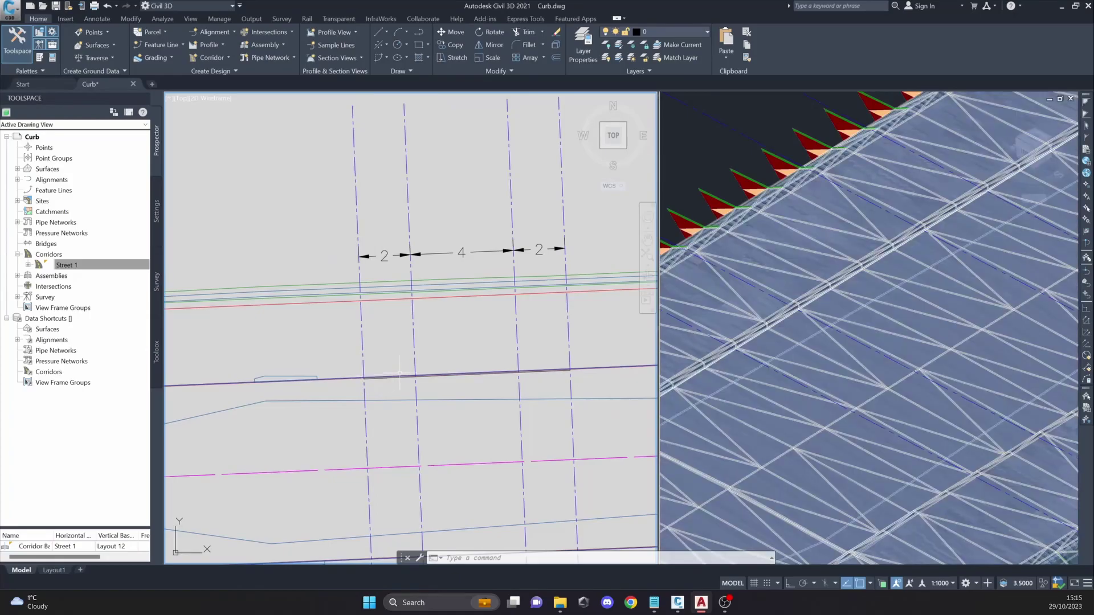
middle_click_drag(361, 376, 335, 372)
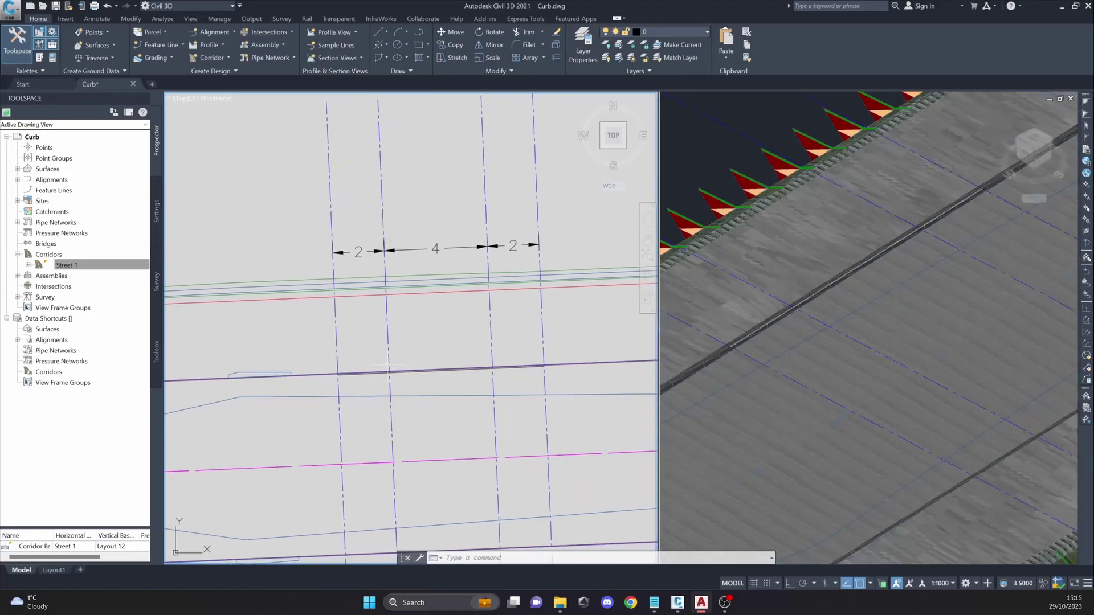
middle_click_drag(446, 366, 398, 369)
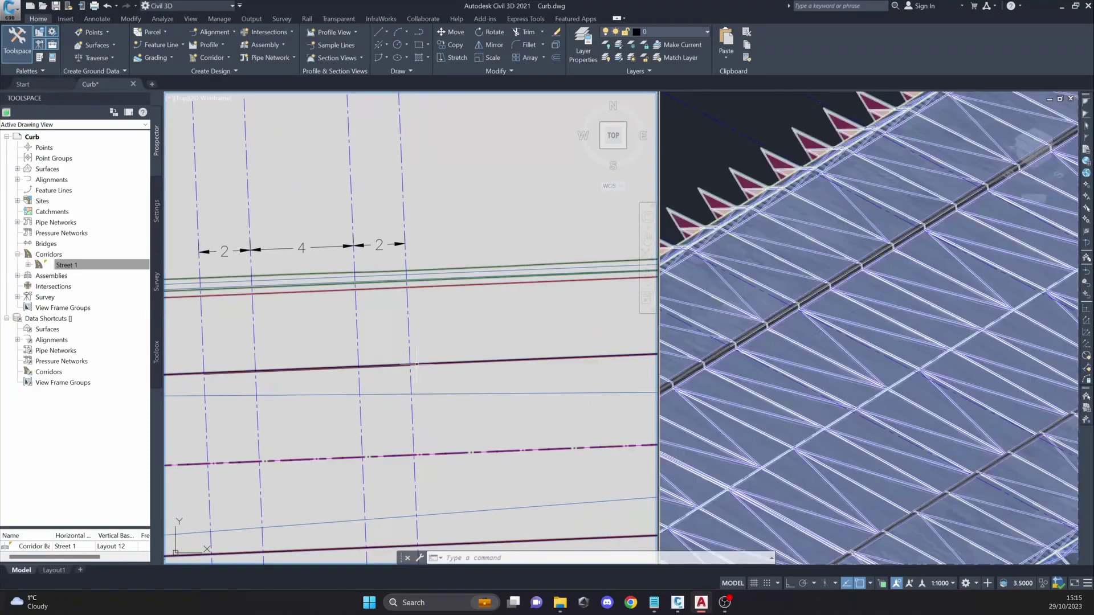
scroll(427, 354, "down", 2)
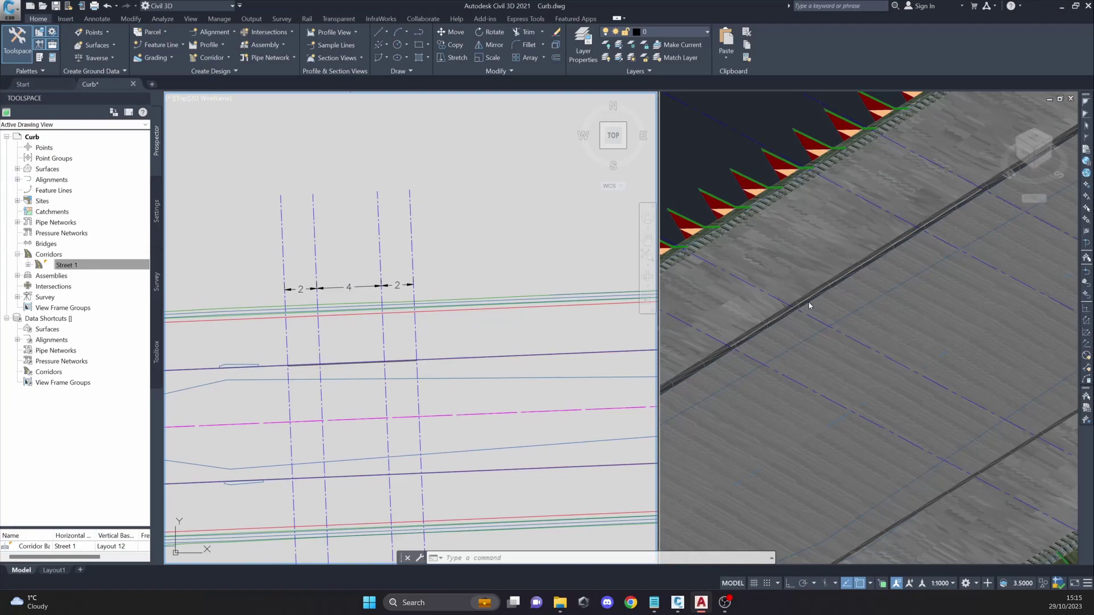
left_click(887, 259)
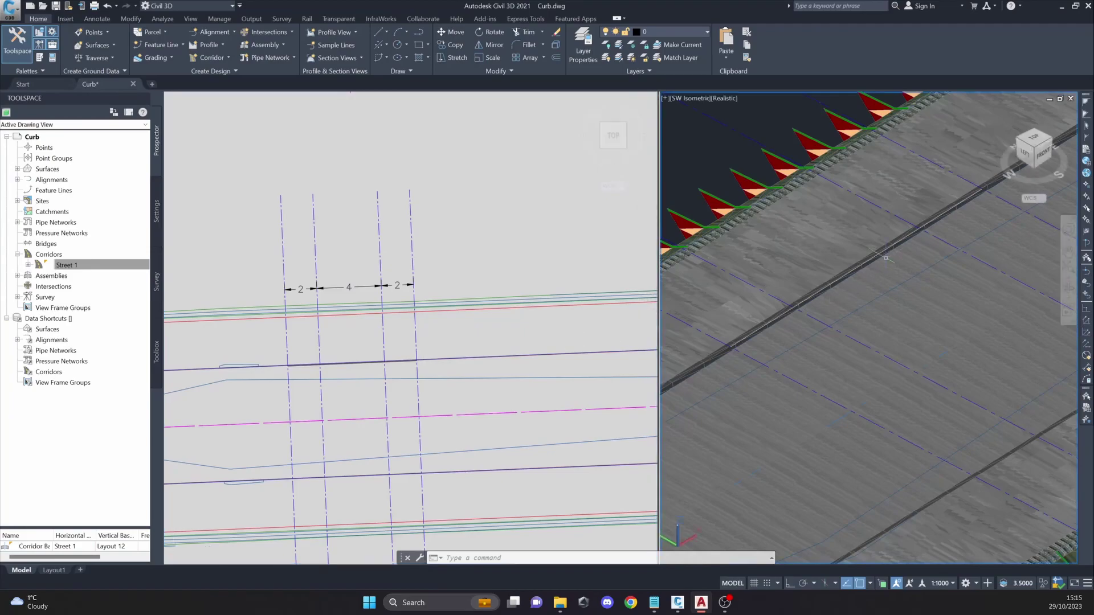
left_click(882, 233)
left_click(443, 276)
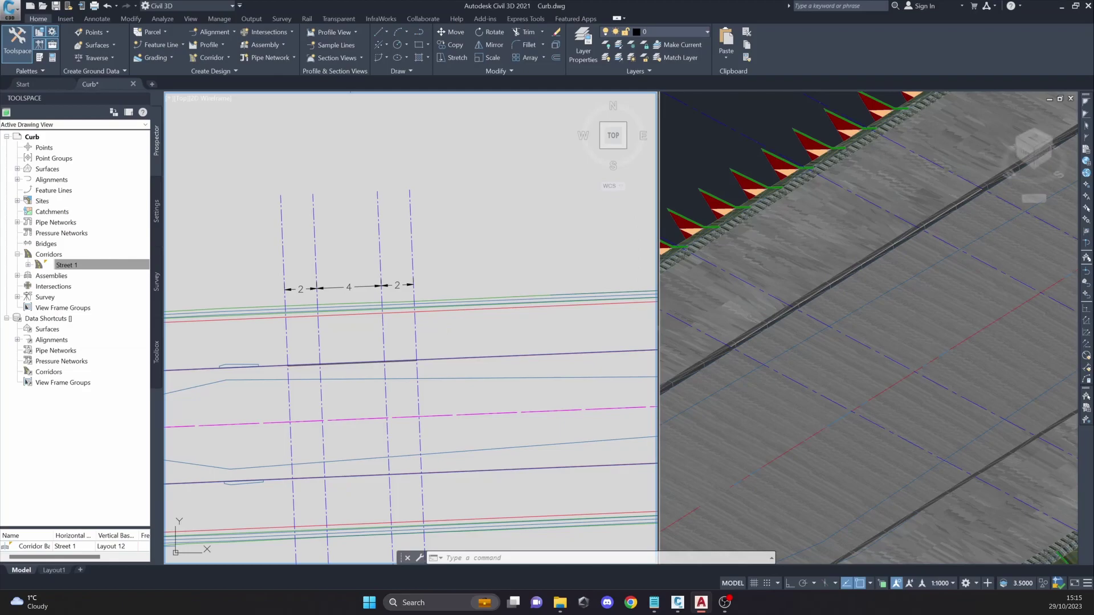
Step: Select the line along the curb between the outer dashed lines to inspect its vertices, and clear the selection
scroll(319, 342, "up", 5)
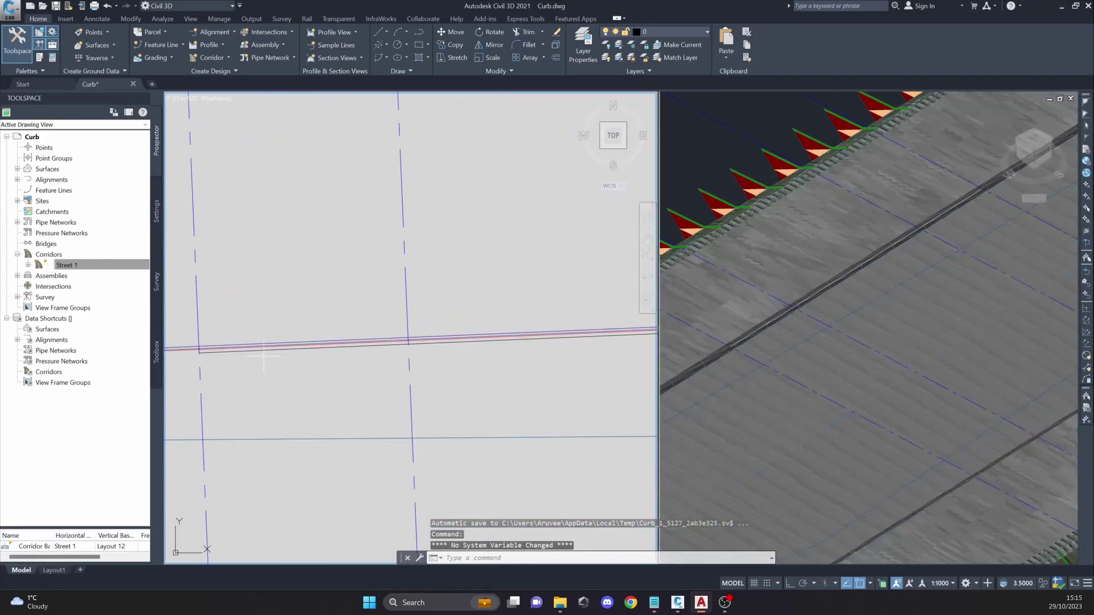
left_click(234, 347)
key("Escape")
left_click(230, 352)
middle_click_drag(381, 359, 309, 365)
scroll(378, 367, "down", 1)
scroll(455, 364, "down", 2)
middle_click_drag(455, 364, 474, 361)
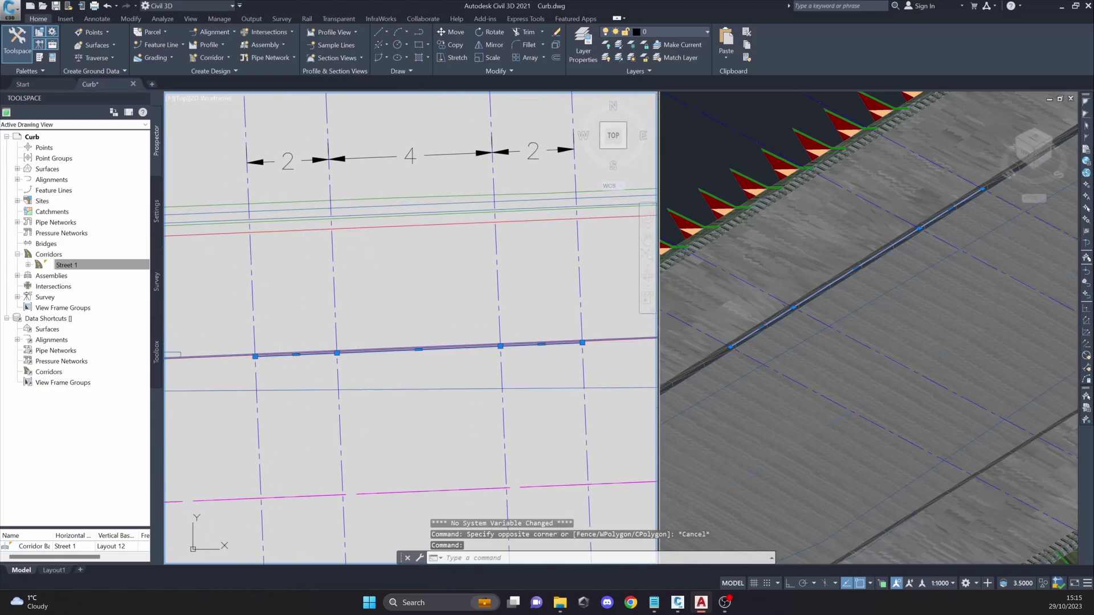
key("Escape")
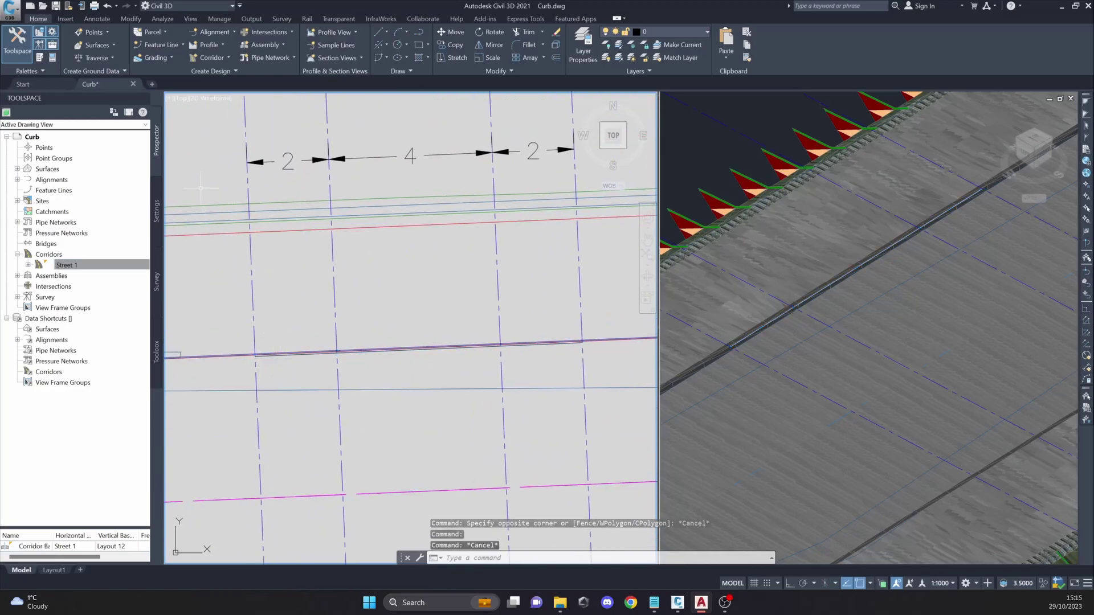
left_click(177, 47)
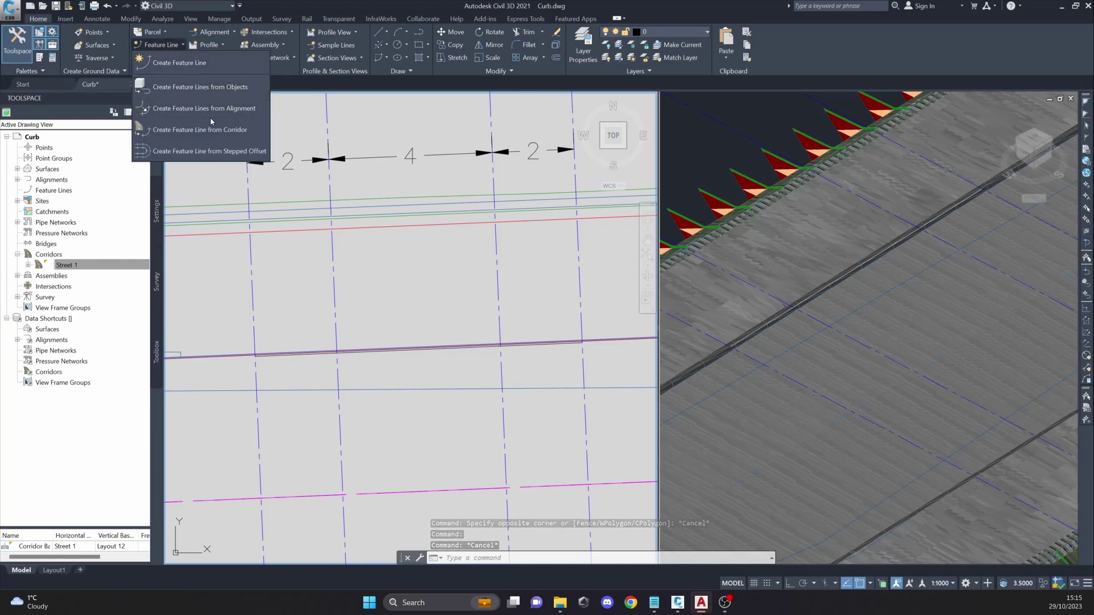
left_click(215, 94)
scroll(259, 353, "up", 4)
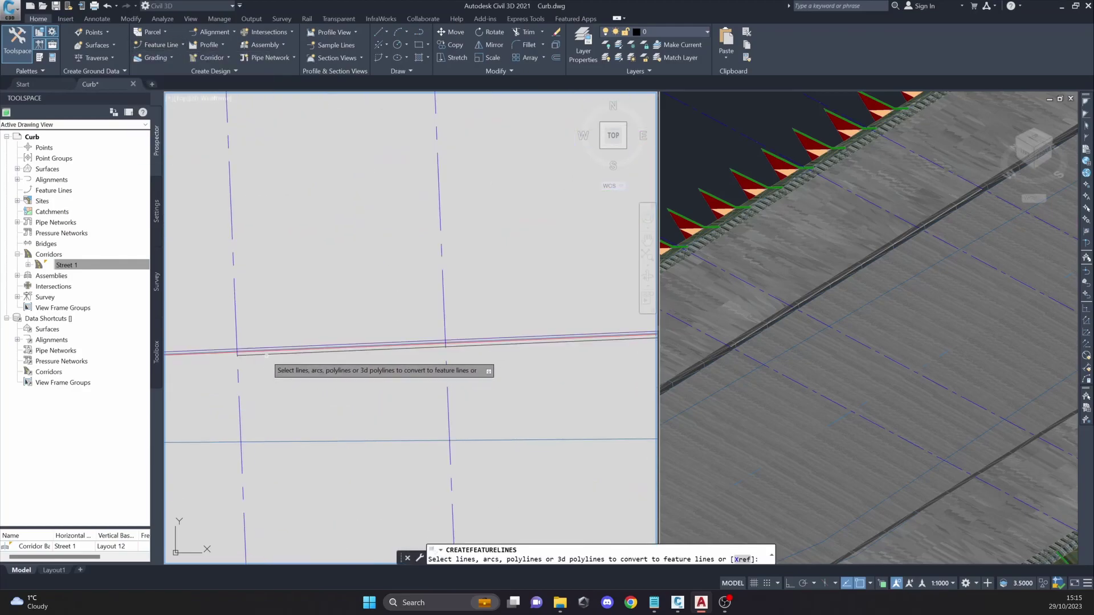
left_click(283, 346)
scroll(317, 307, "down", 2)
scroll(370, 311, "down", 2)
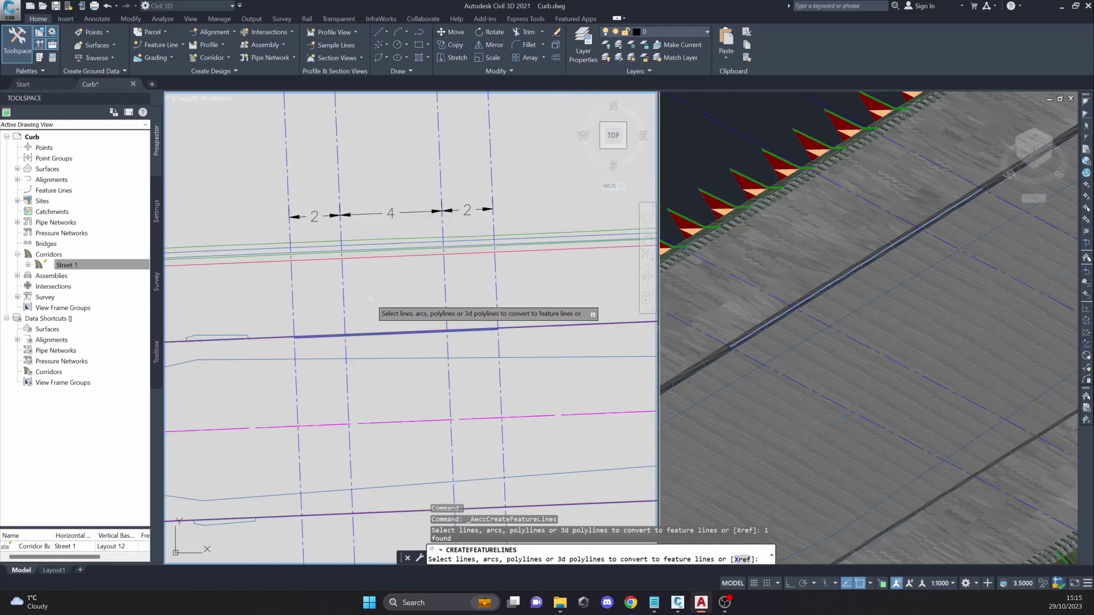
scroll(376, 309, "down", 2)
scroll(319, 343, "up", 2)
middle_click_drag(319, 343, 392, 324)
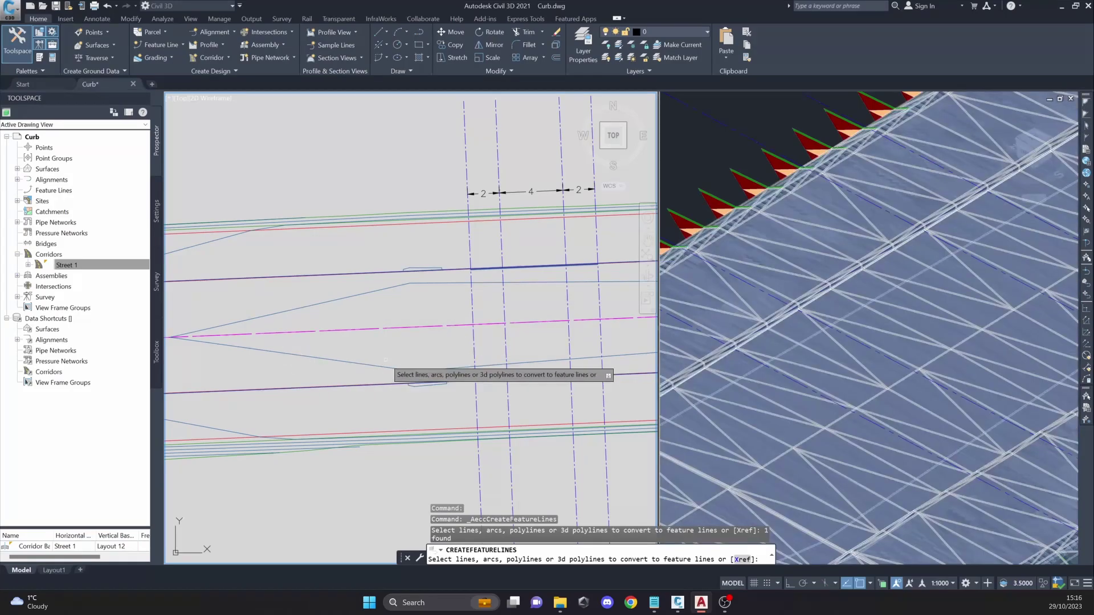
scroll(433, 310, "up", 3)
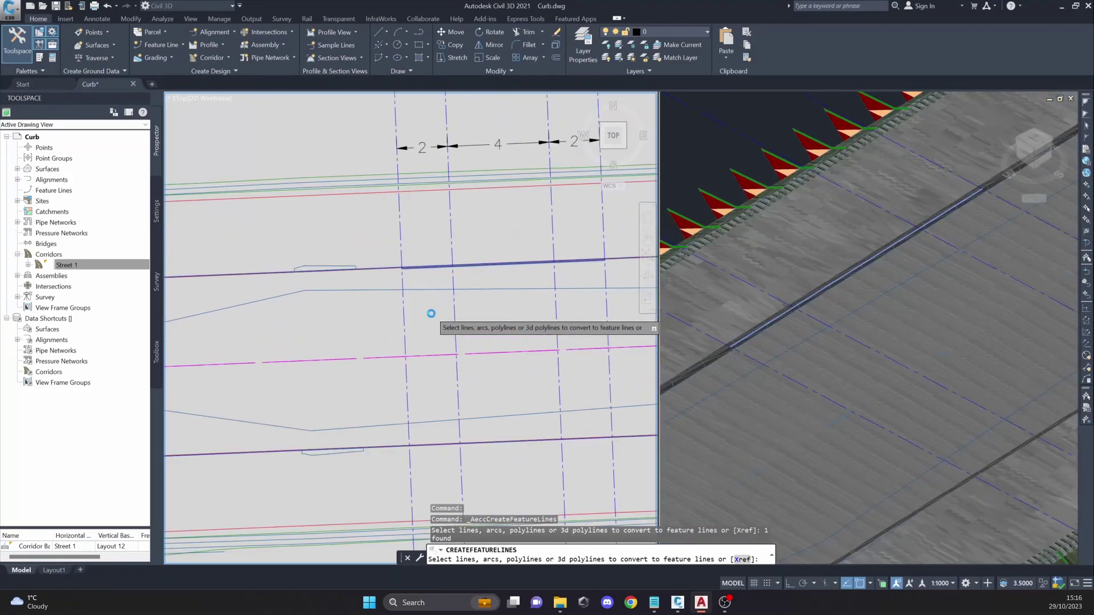
scroll(399, 317, "down", 4)
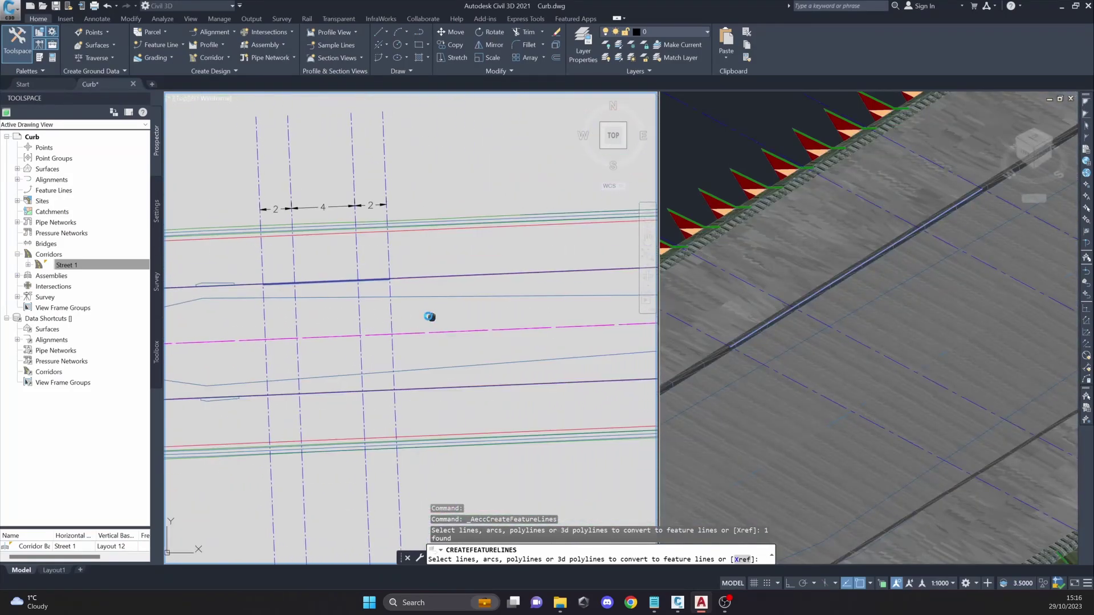
scroll(407, 314, "up", 4)
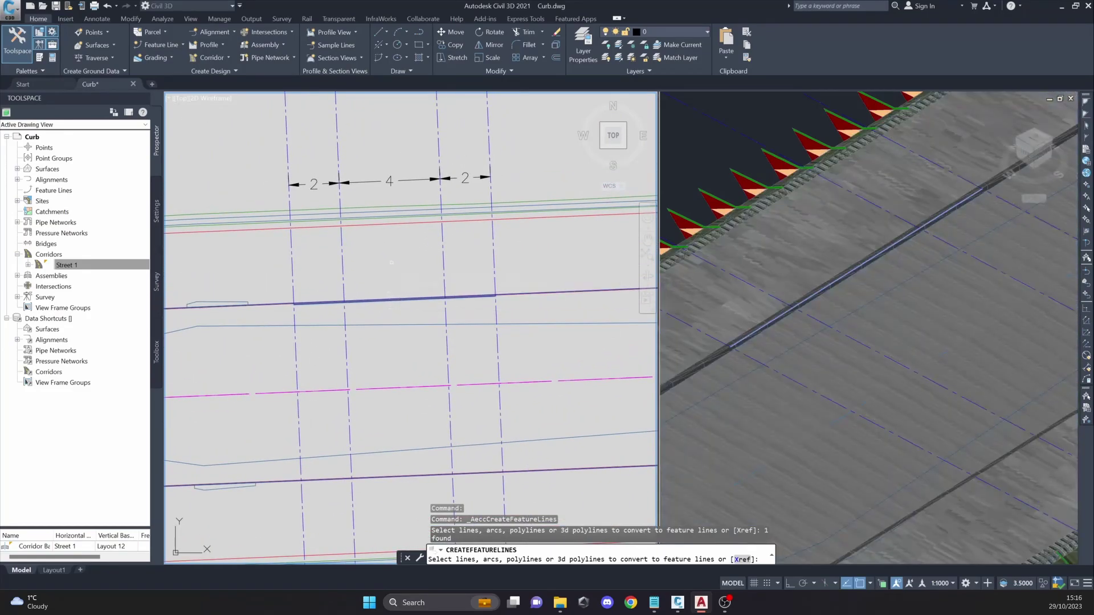
scroll(394, 271, "down", 2)
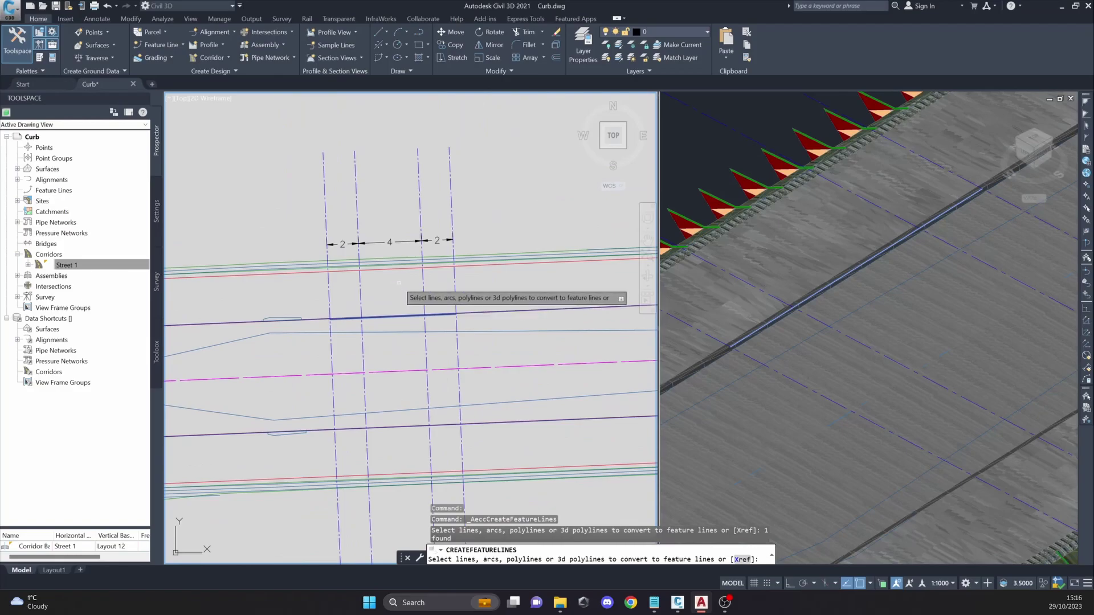
key("Escape")
middle_click_drag(497, 296, 379, 297)
scroll(381, 295, "down", 2)
middle_click_drag(447, 296, 258, 300)
middle_click_drag(408, 299, 493, 298)
scroll(232, 297, "down", 2)
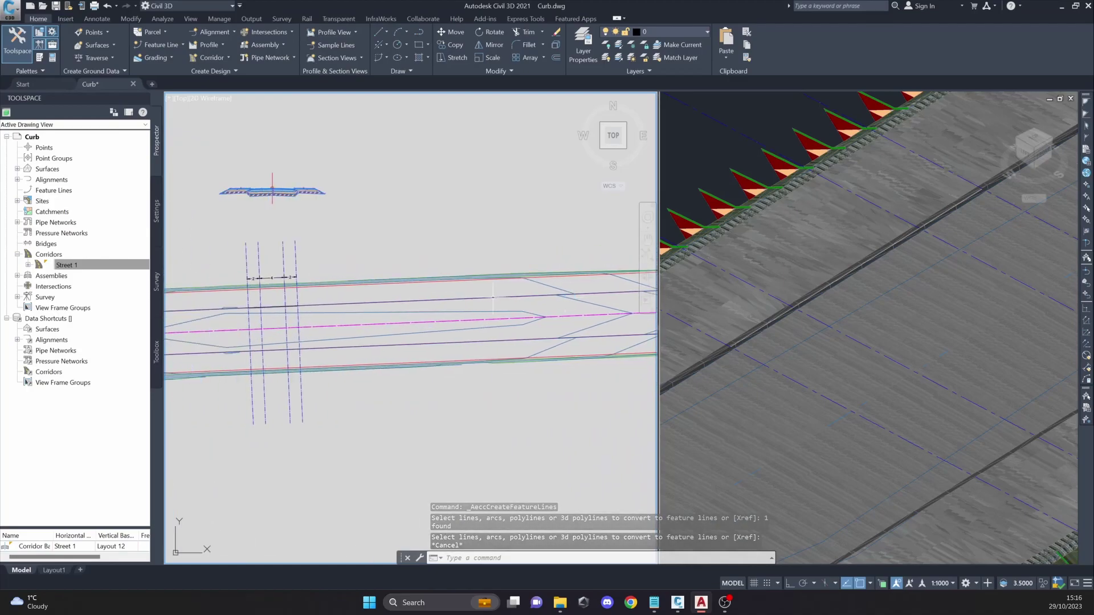
key("Escape")
key("Escape")
Step: Convert the line along the curb between the outer dashed lines to a feature line in Site 1, erasing the existing entity and assigning elevations
scroll(311, 287, "up", 5)
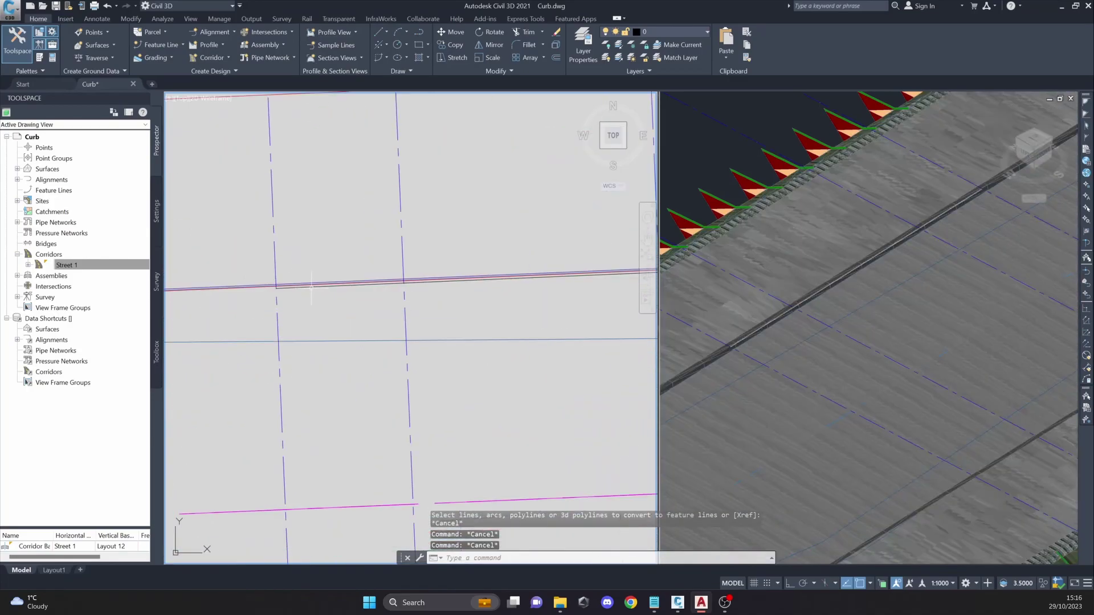
left_click(311, 286)
key("Escape")
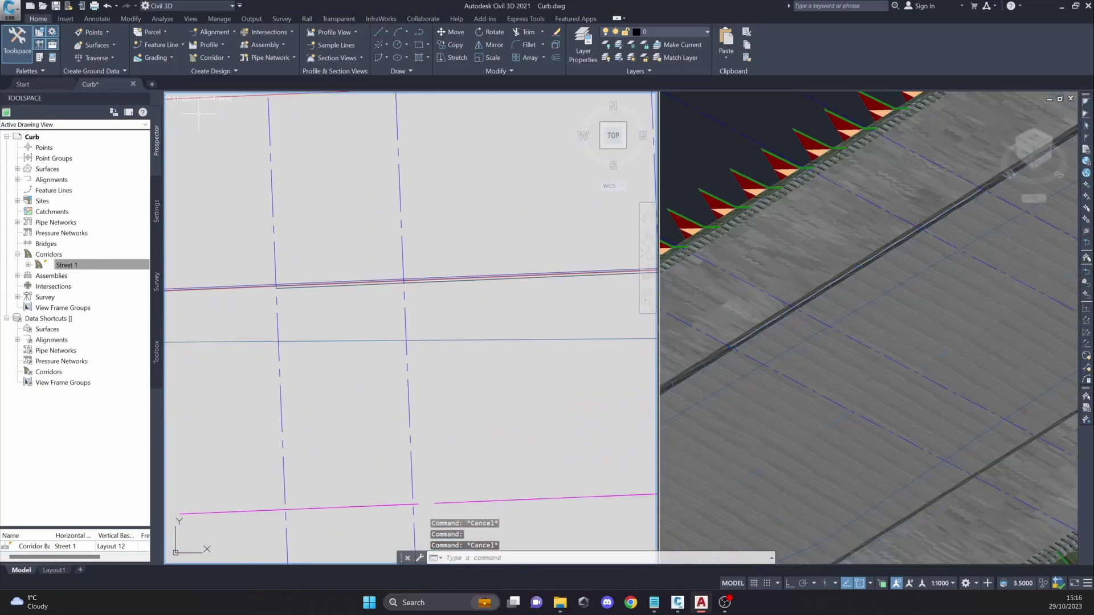
left_click(164, 45)
left_click(188, 108)
left_click(311, 285)
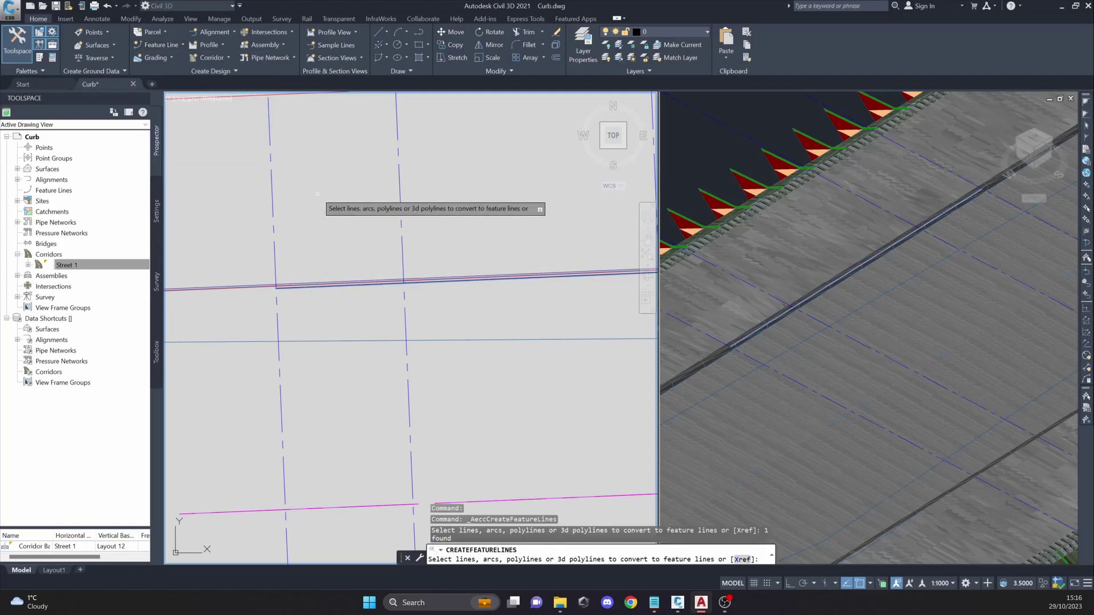
key("Return")
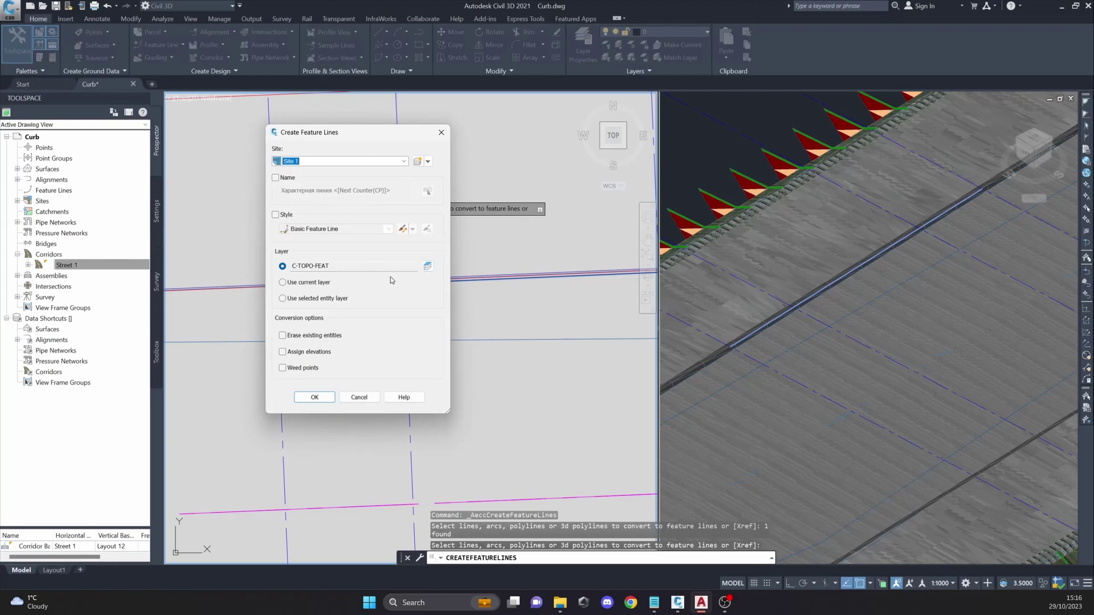
left_click(314, 336)
left_click(312, 353)
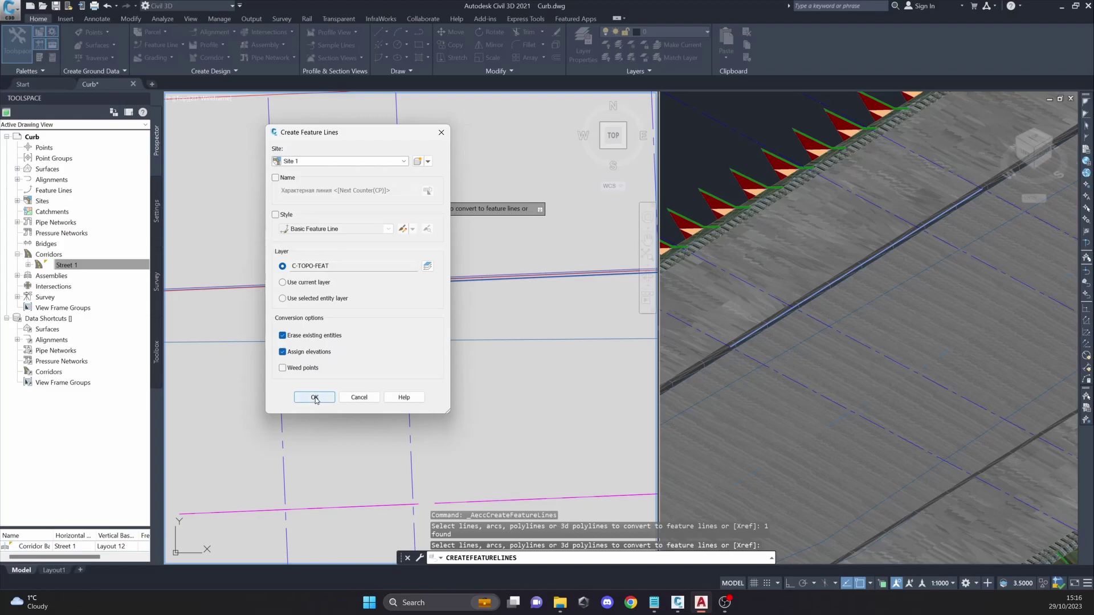
left_click(316, 397)
Step: Assign the feature line's elevations from the Street 1 surface, without intermediate grade break points and with a relative elevation of 0.00 m
left_click_drag(360, 177, 302, 120)
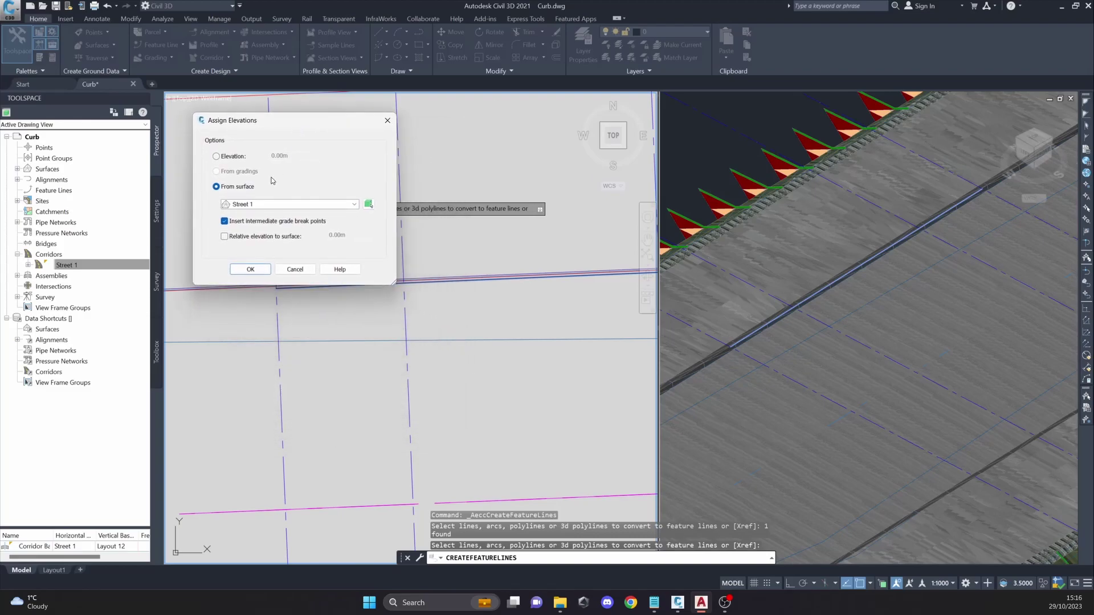
left_click(254, 208)
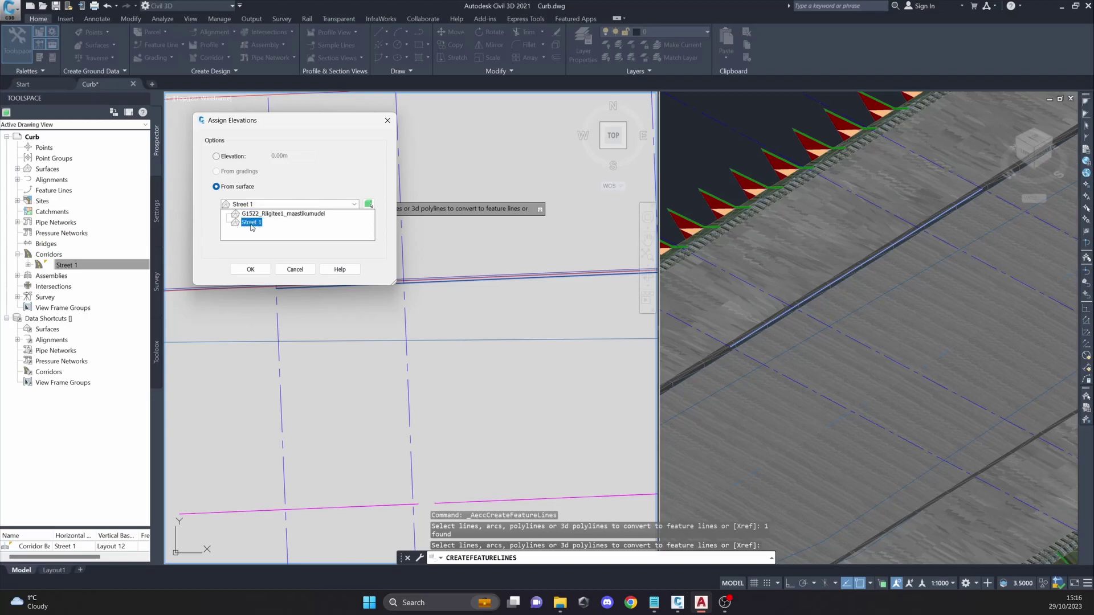
left_click(253, 223)
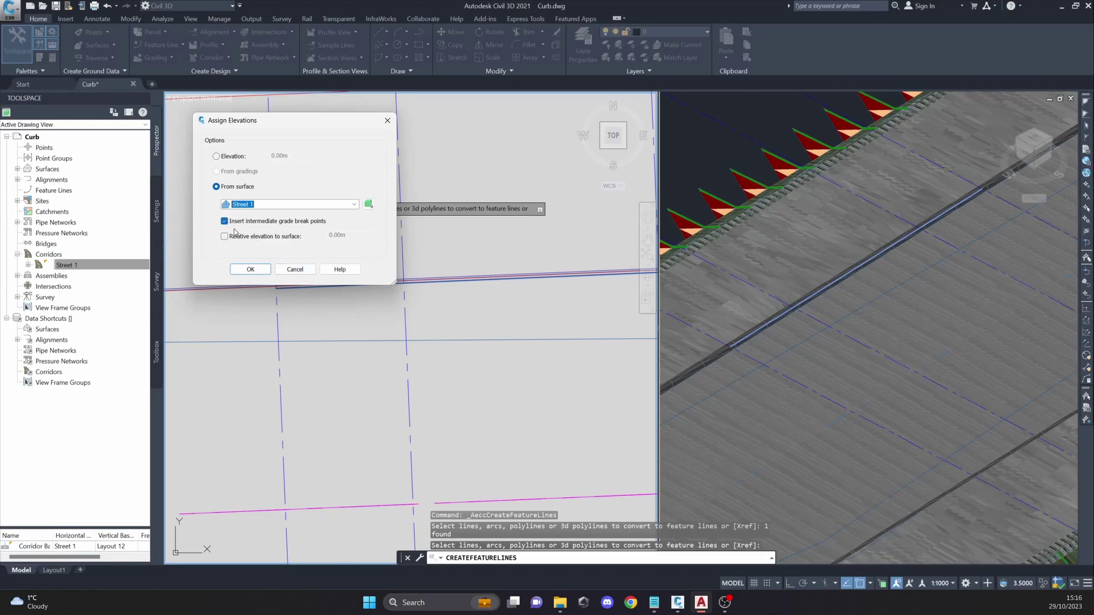
left_click(289, 225)
left_click(253, 241)
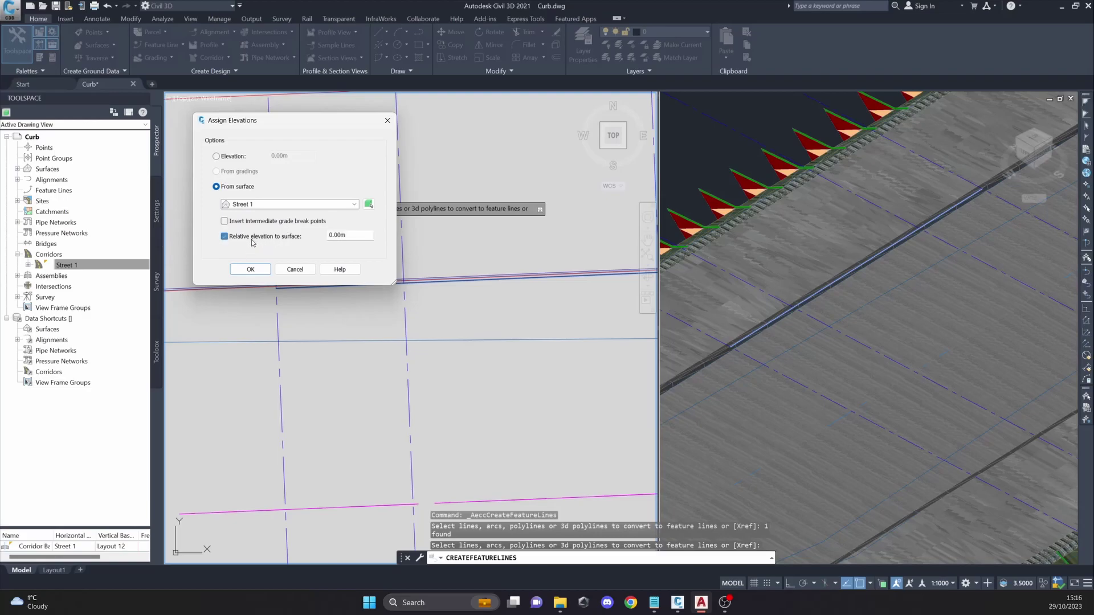
left_click(249, 206)
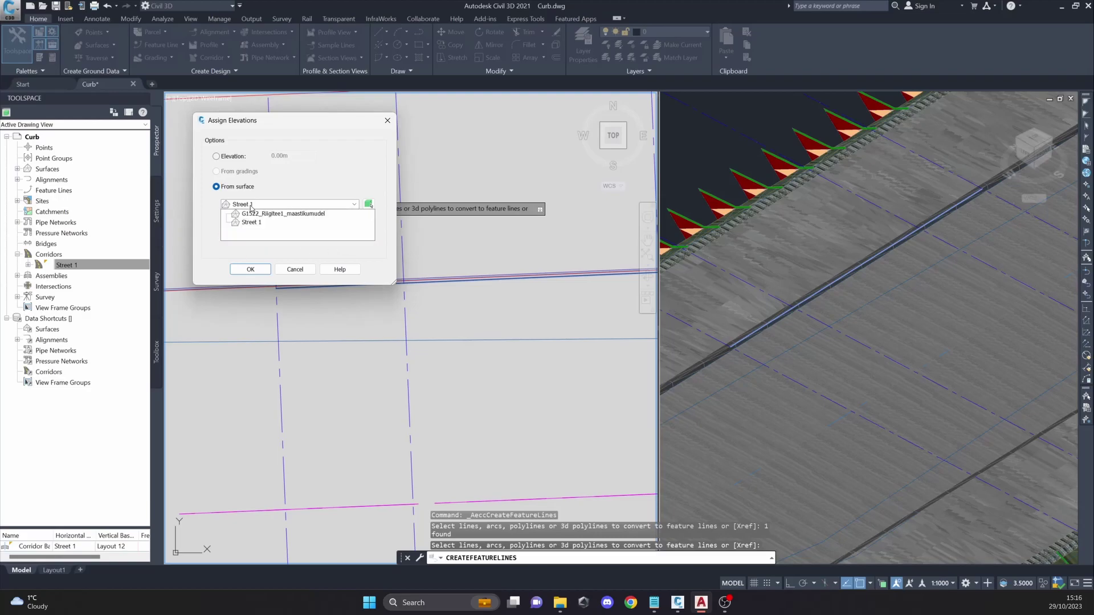
left_click(255, 230)
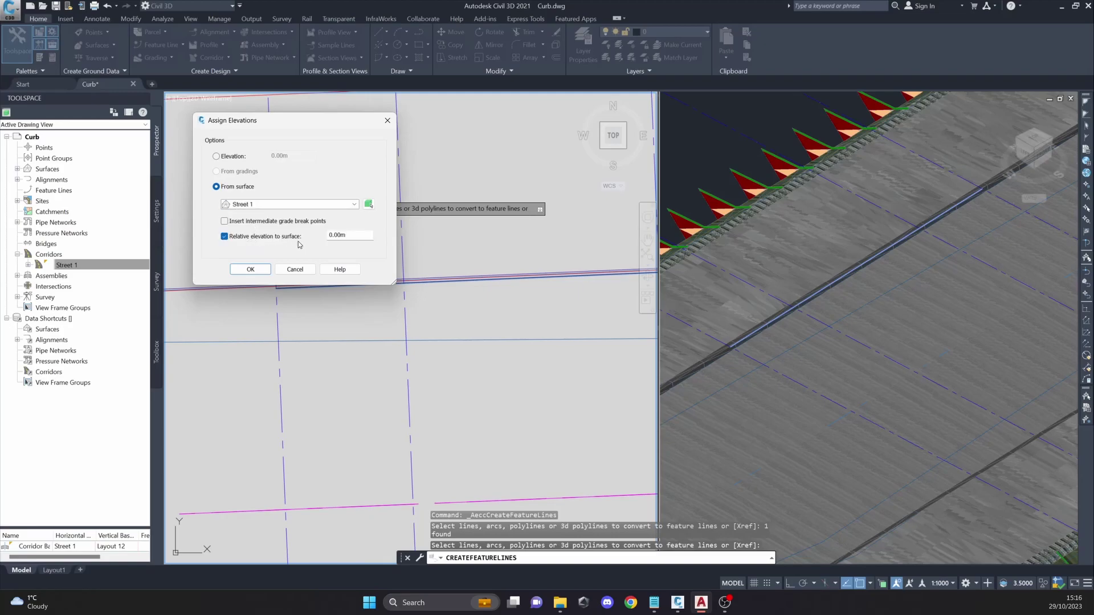
left_click(330, 204)
left_click(261, 271)
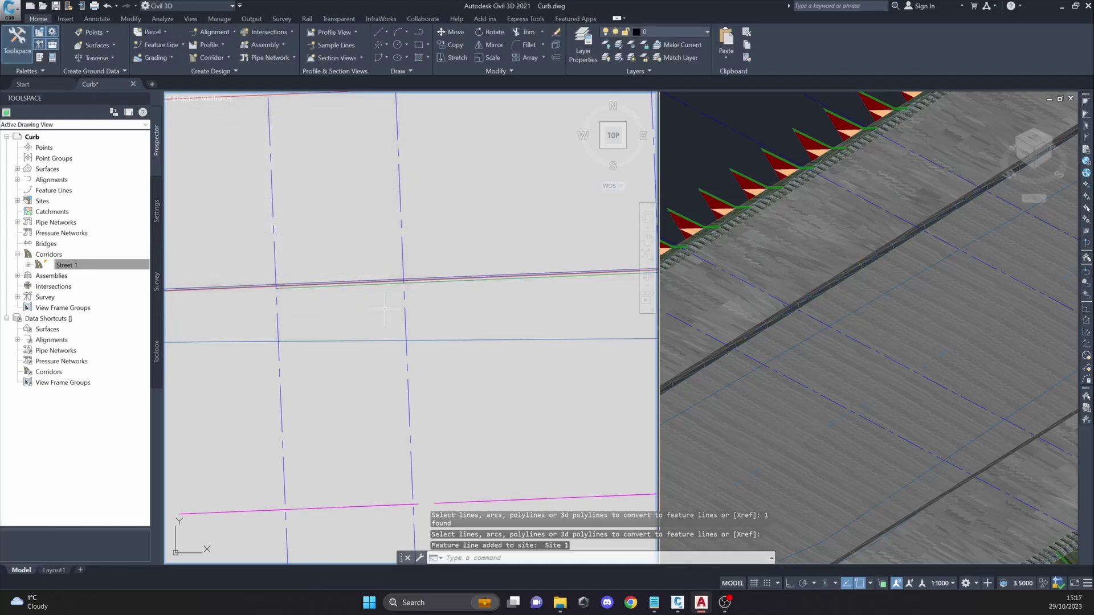
Step: Open the new curb feature line in the Elevation Editor and compare its stations with the vertices at the dashed lines
key("Escape")
key("Escape")
left_click(370, 283)
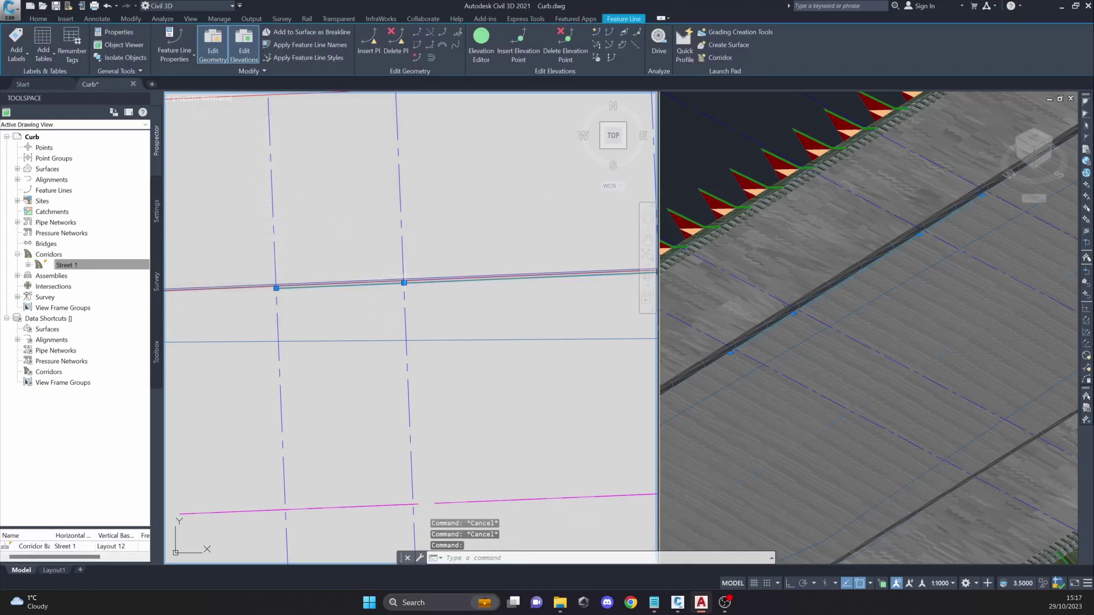
middle_click_drag(417, 269, 335, 295)
left_click(481, 39)
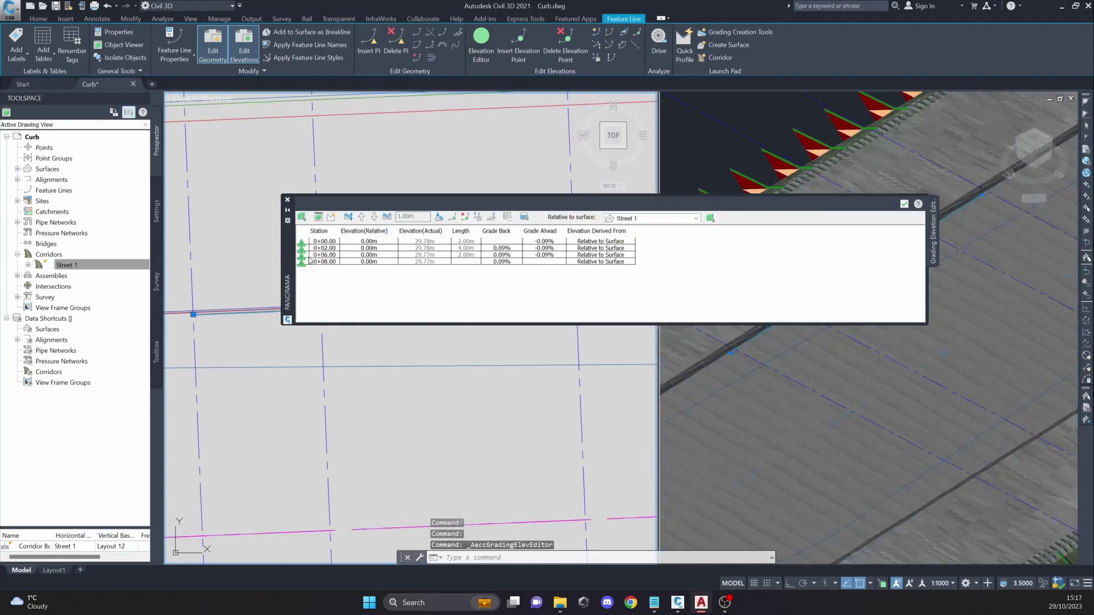
left_click_drag(287, 260, 246, 201)
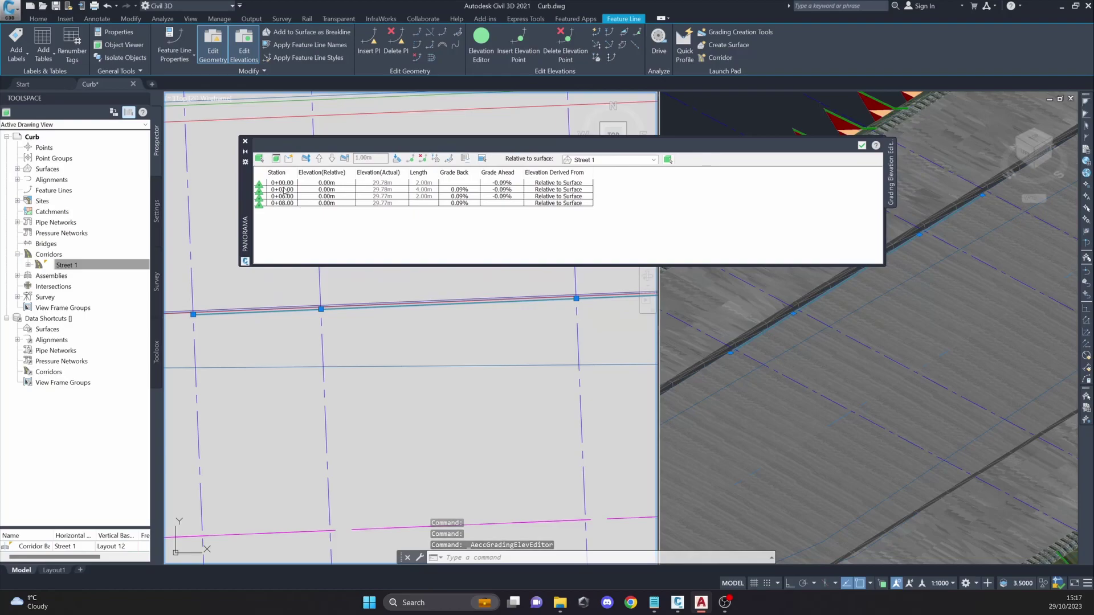
middle_click_drag(325, 314, 357, 374)
scroll(357, 380, "down", 1)
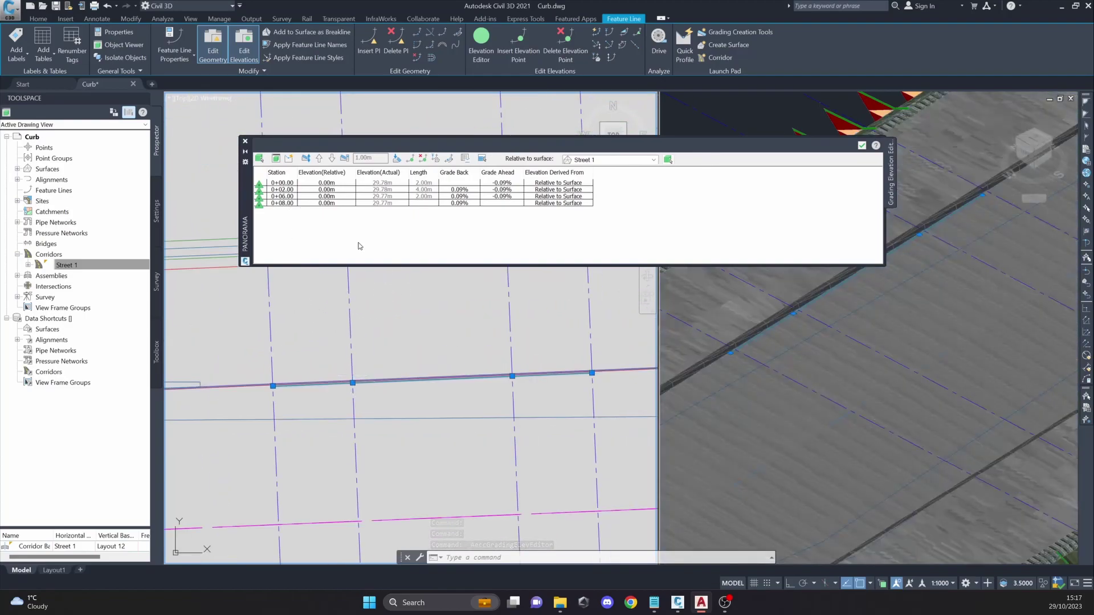
middle_click_drag(419, 333, 382, 352)
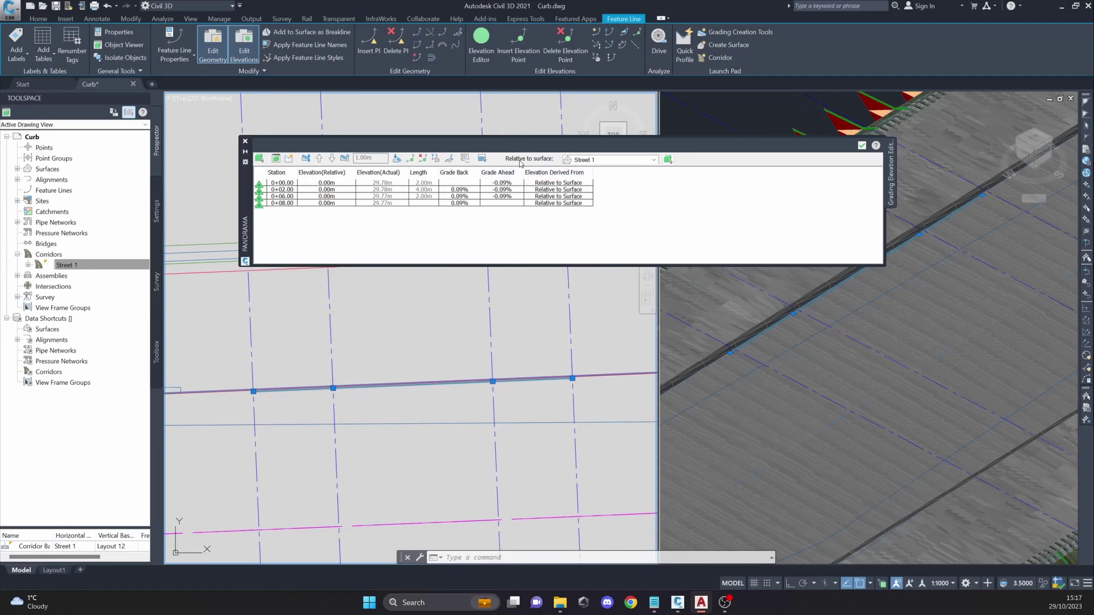
middle_click_drag(390, 327, 419, 324)
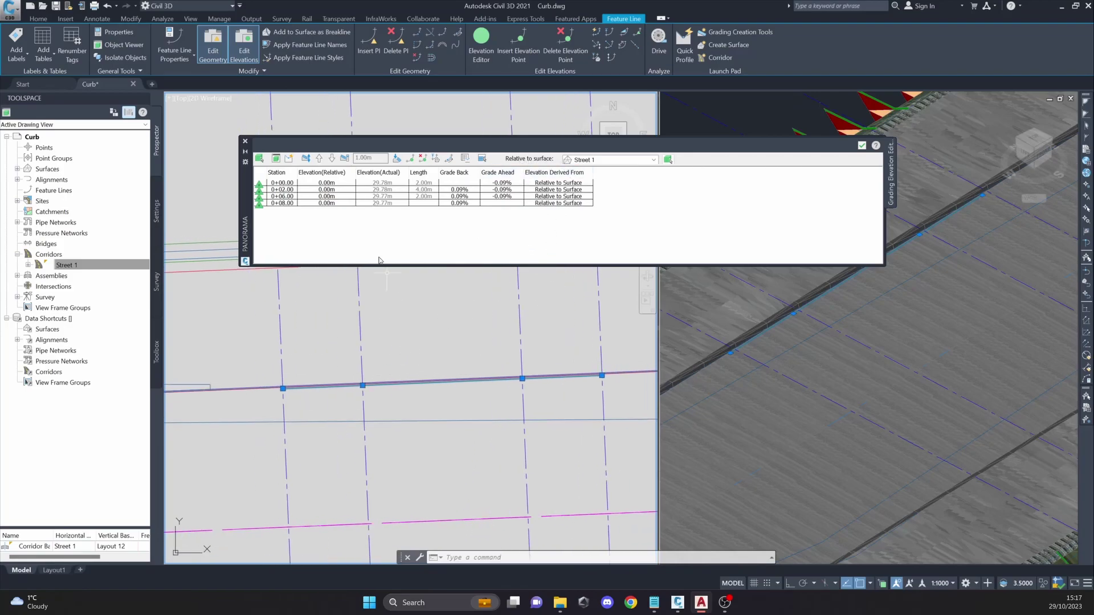
Step: Set the feature line's relative elevation at station 0+00.00 to 0.10 m
left_click(337, 183)
left_click(337, 183)
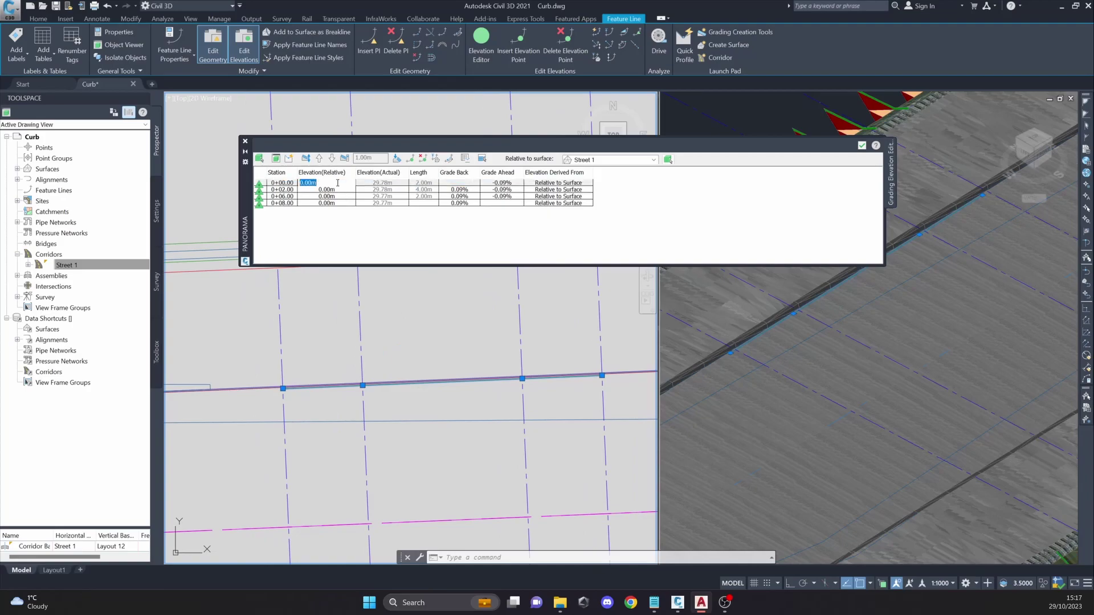
type("0.1")
key("Return")
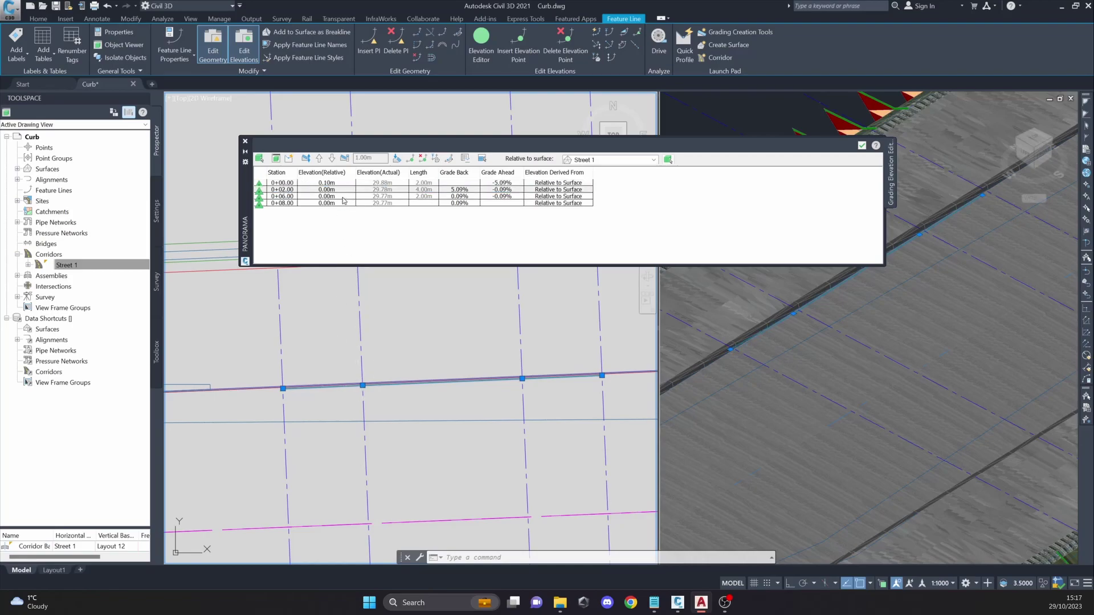
Step: Set the feature line's relative elevation at station 0+08.00 to 0.10 m, close the elevation editor and clear the selection
scroll(534, 376, "up", 4)
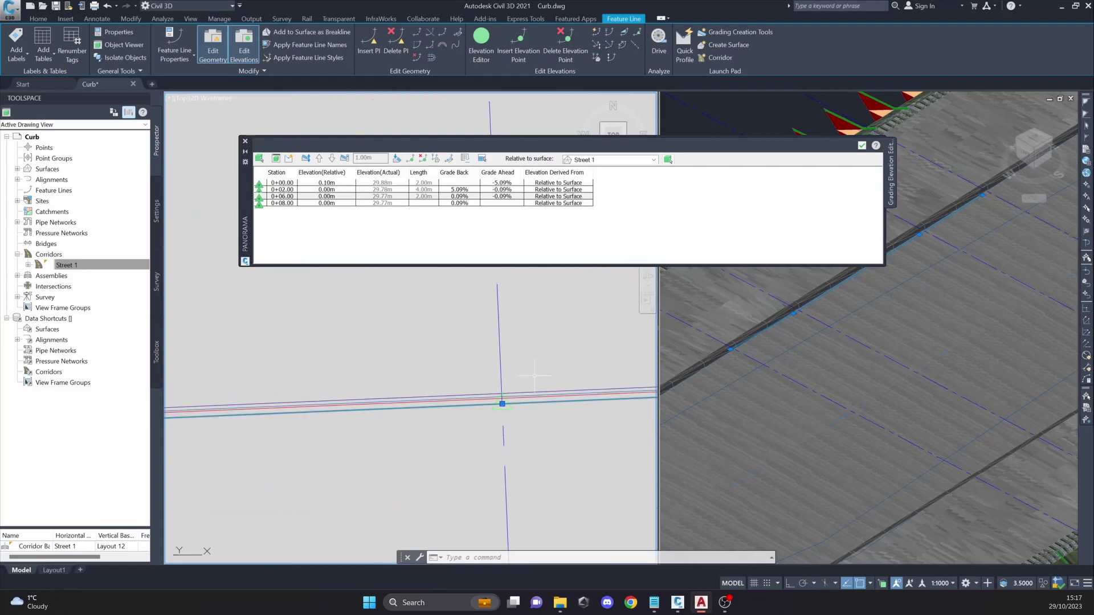
scroll(456, 375, "down", 5)
left_click(340, 204)
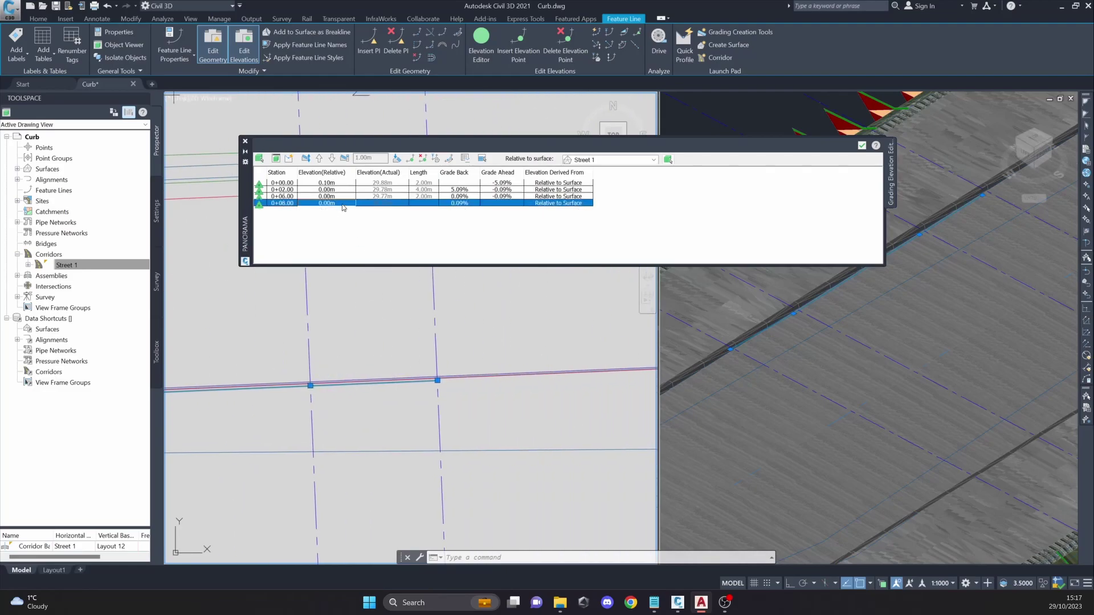
left_click(341, 204)
type("0")
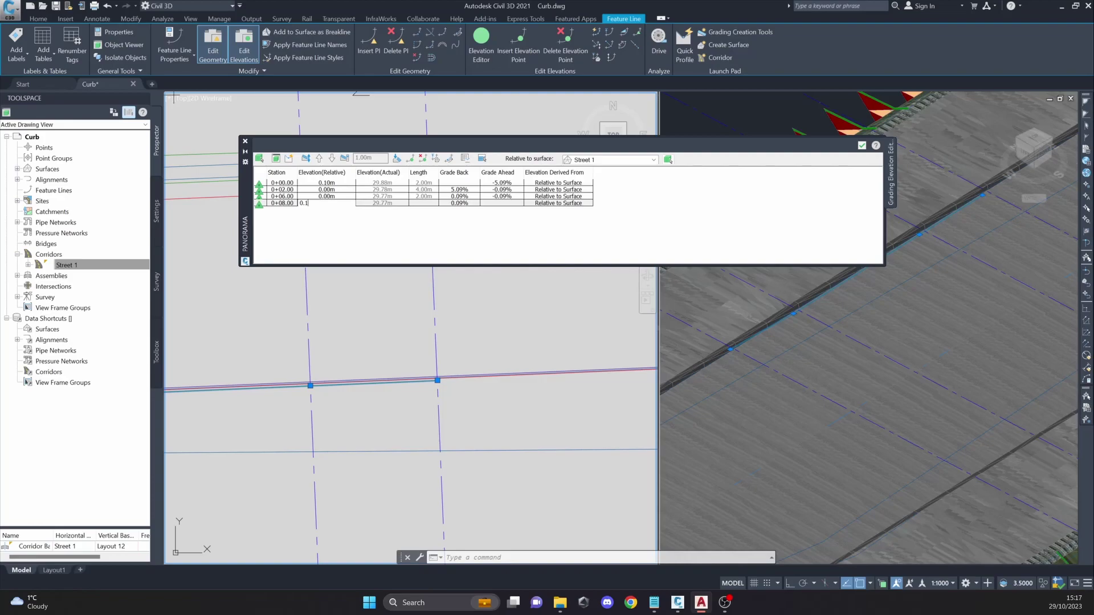
type(".1")
key("Return")
scroll(445, 383, "down", 2)
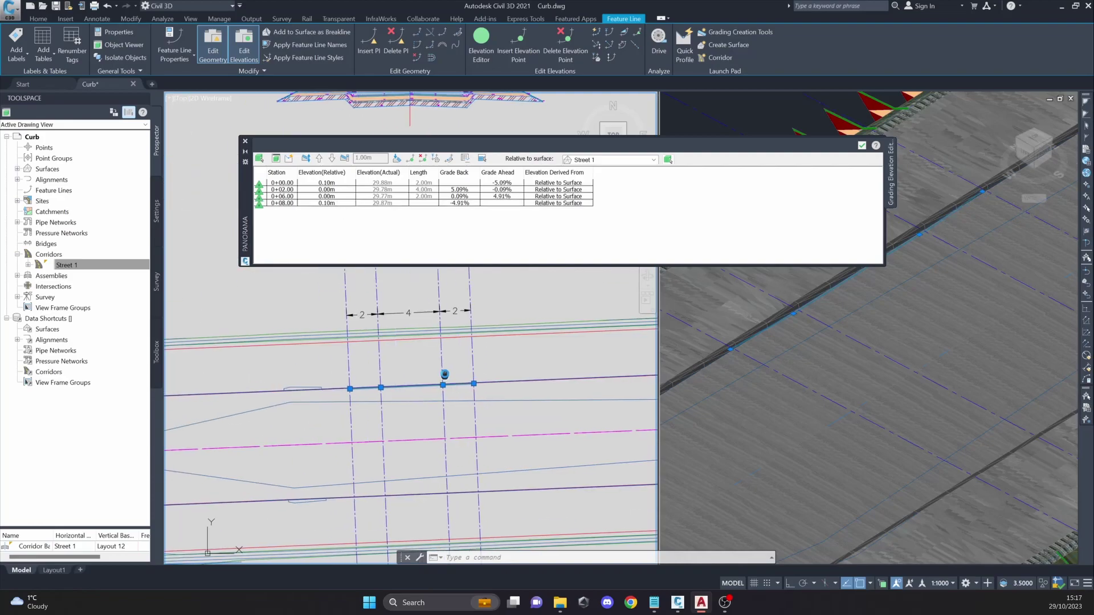
middle_click_drag(513, 390, 441, 408)
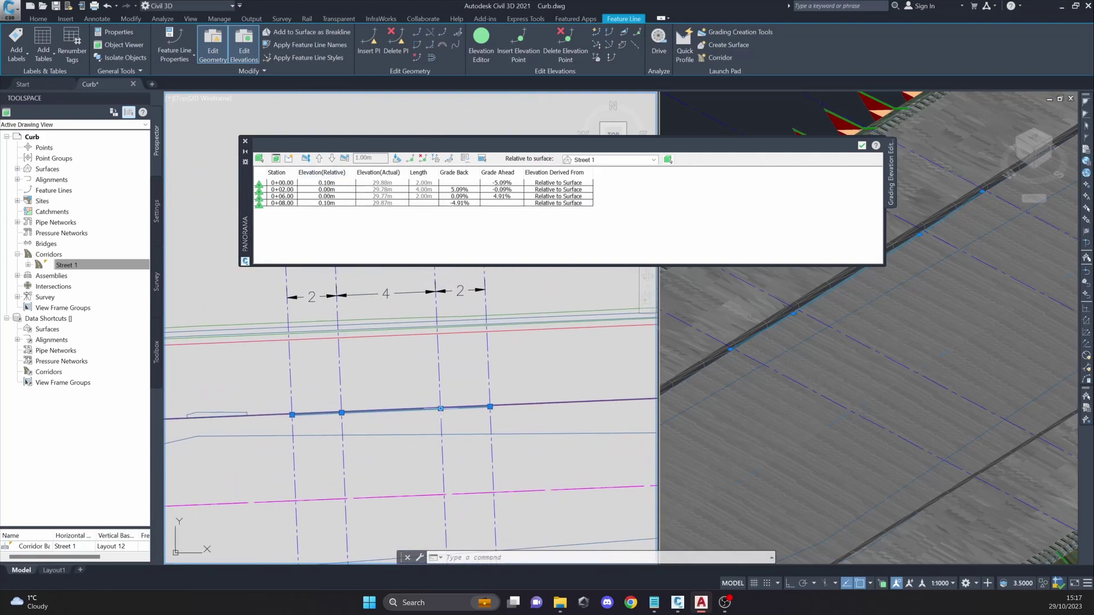
left_click(862, 146)
key("Escape")
key("Escape")
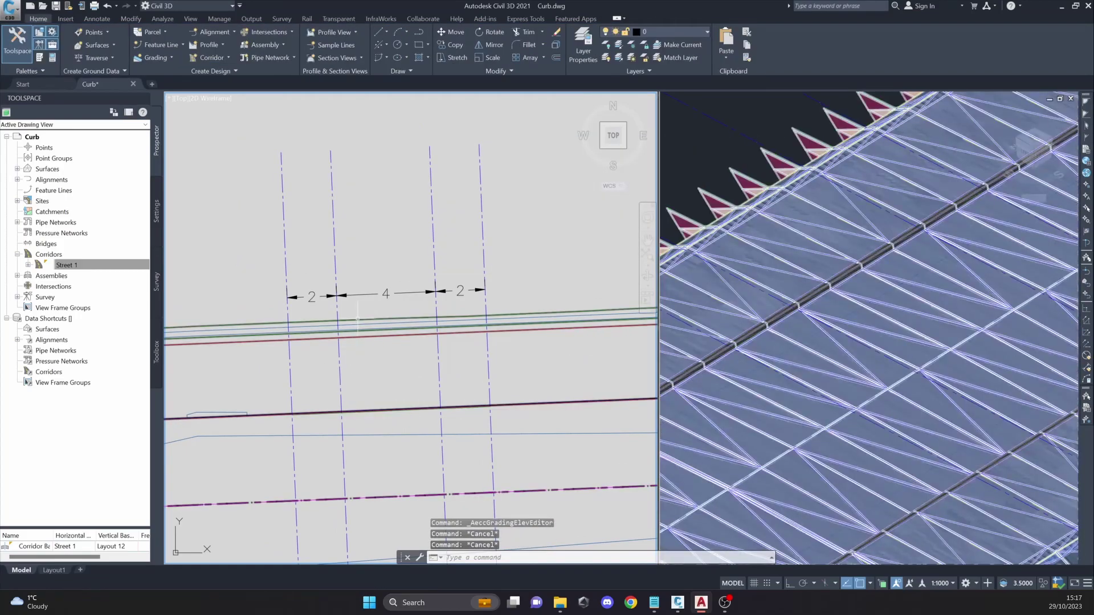
Step: Open the target mapping of the Street 1 corridor region at the crossing and bring its slope and elevation targets into view
left_click(357, 322)
middle_click_drag(358, 319, 376, 276)
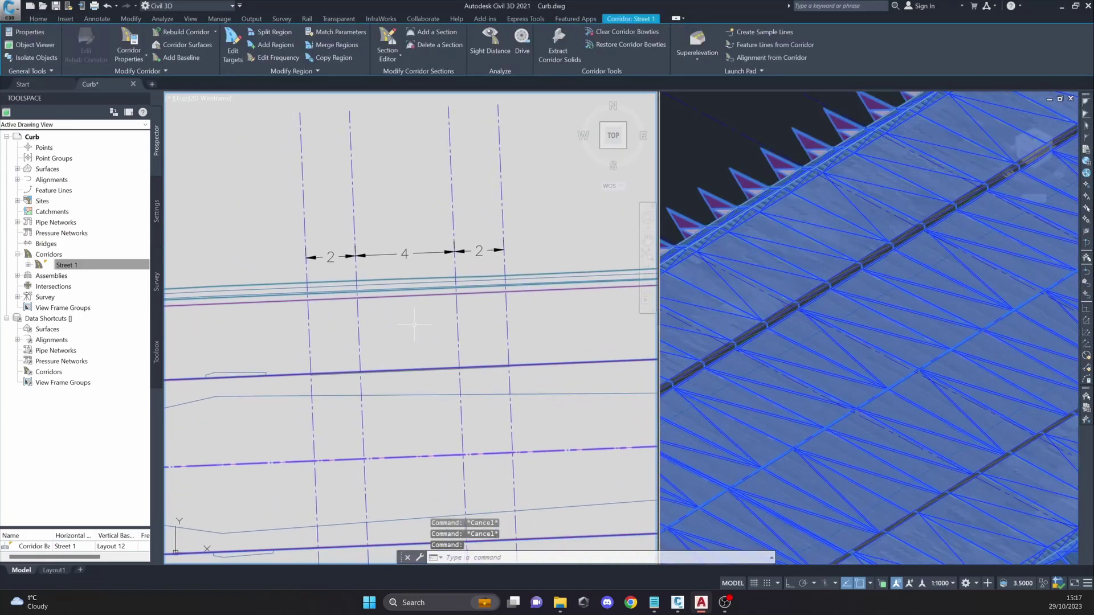
left_click(233, 54)
left_click(387, 280)
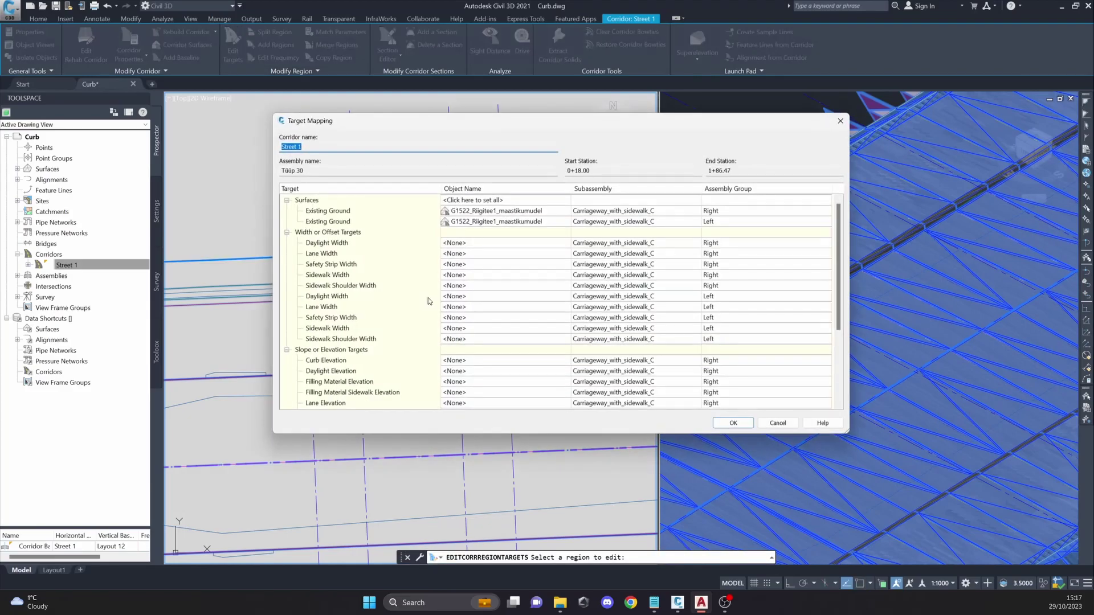
scroll(386, 280, "down", 1)
scroll(387, 280, "down", 3)
left_click_drag(405, 121, 371, 110)
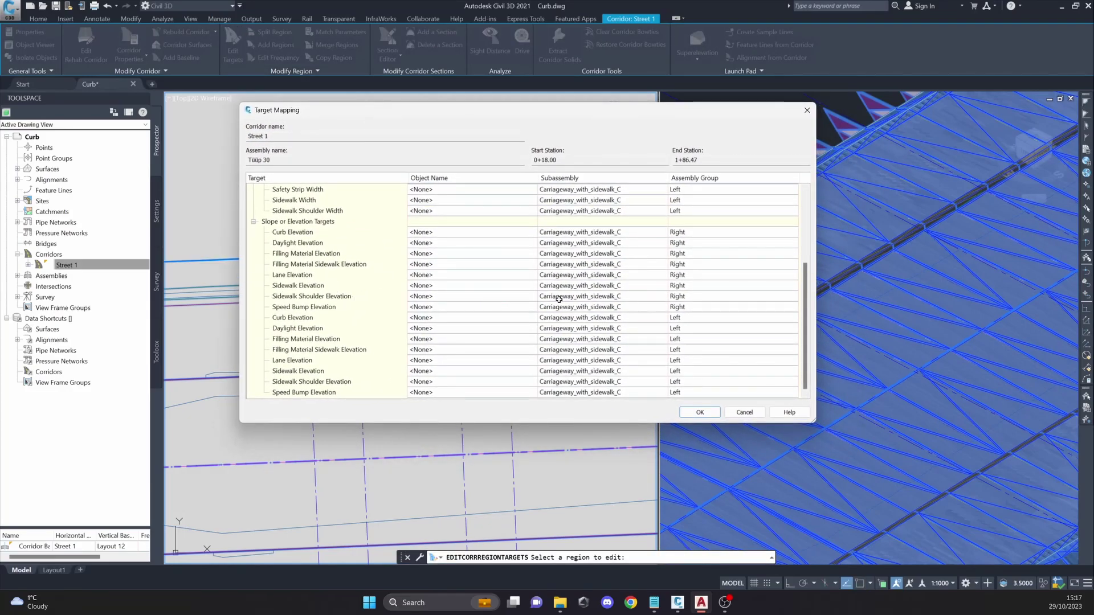
Step: Assign the new curb feature line from the drawing as the left-side Curb Elevation target, using feature lines, survey figures and 3D polylines as object type
left_click(293, 318)
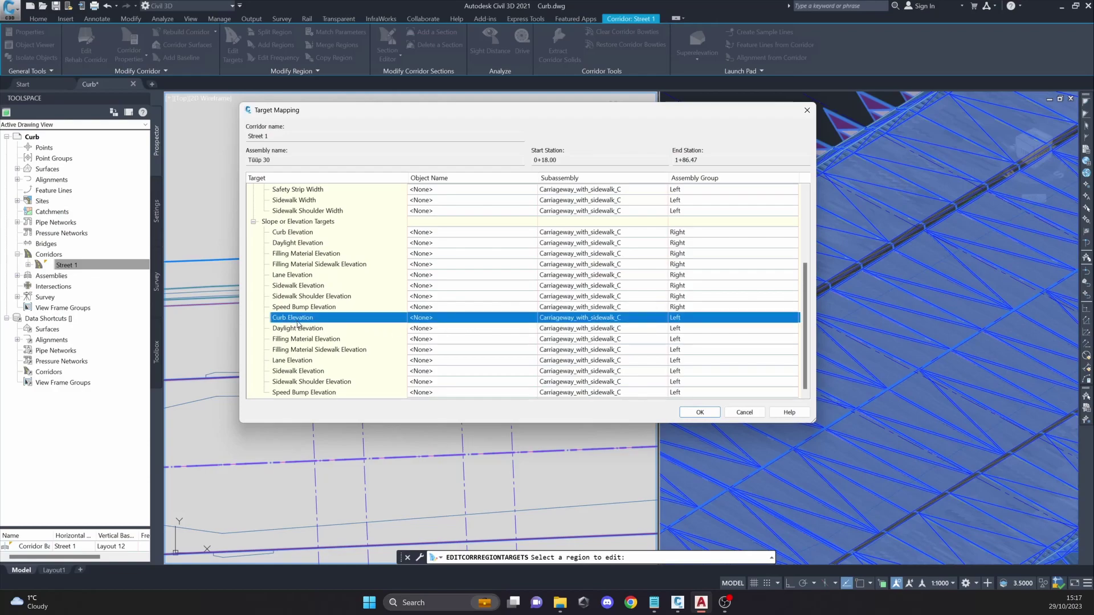
left_click(433, 318)
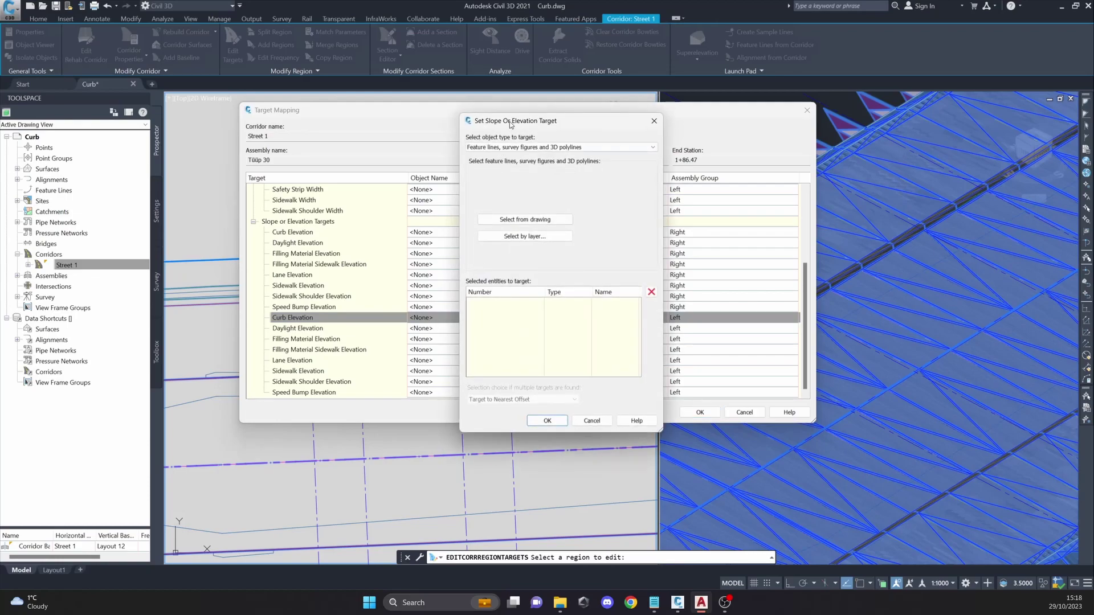
left_click(474, 147)
left_click(475, 157)
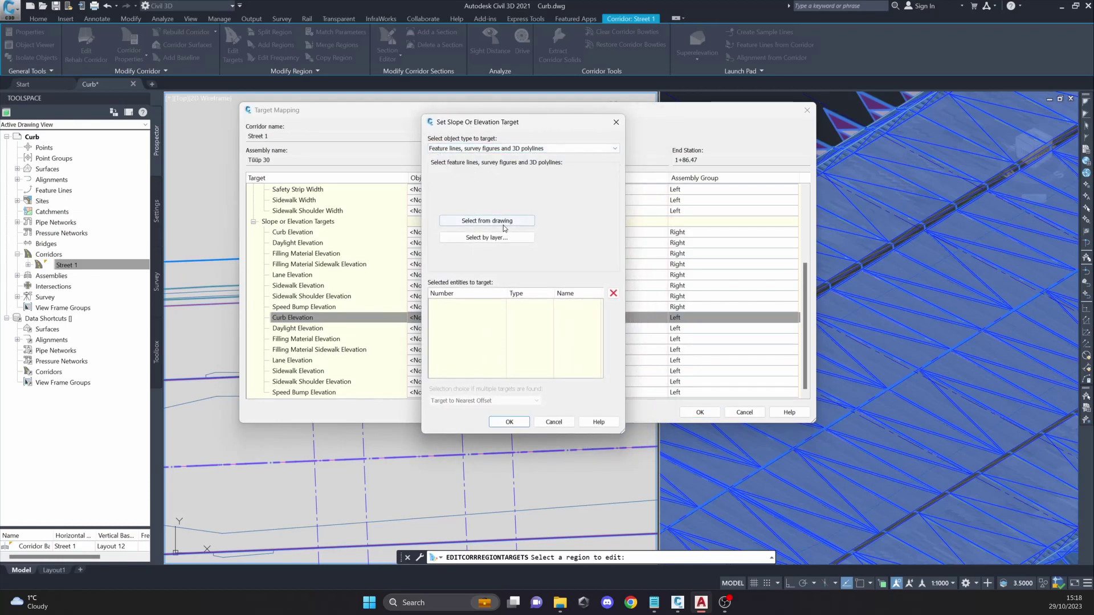
left_click(505, 221)
scroll(333, 362, "up", 3)
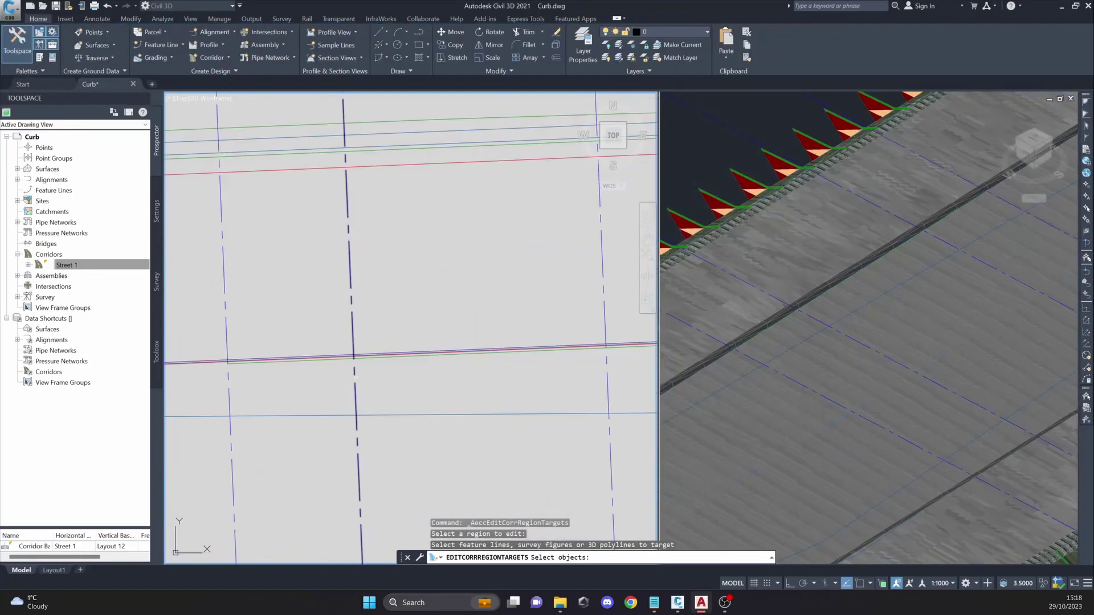
left_click(333, 360)
scroll(336, 310, "down", 2)
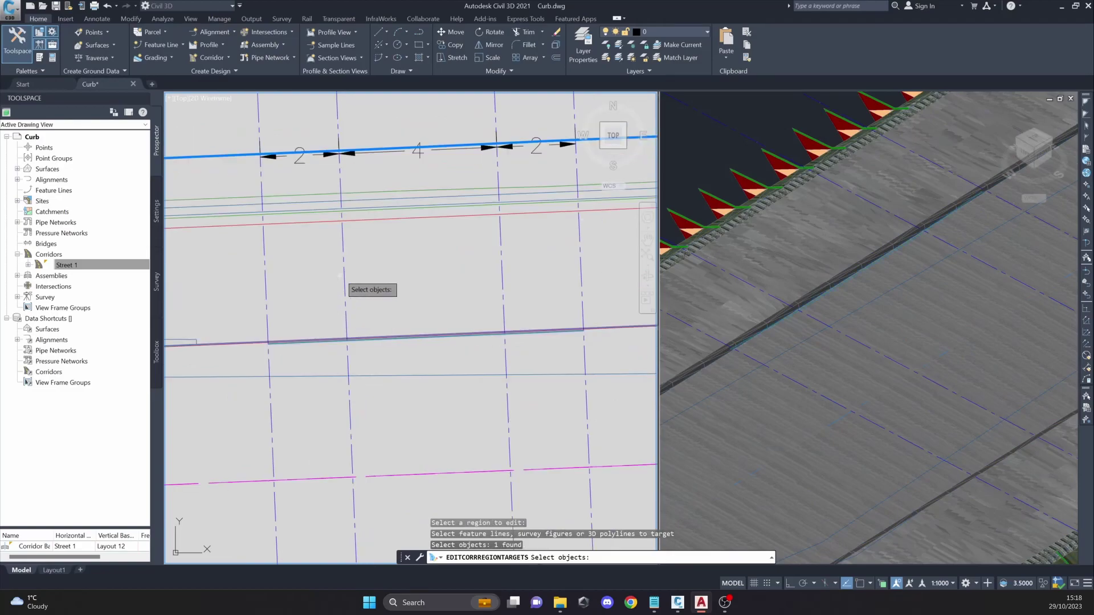
key("Return")
left_click(500, 288)
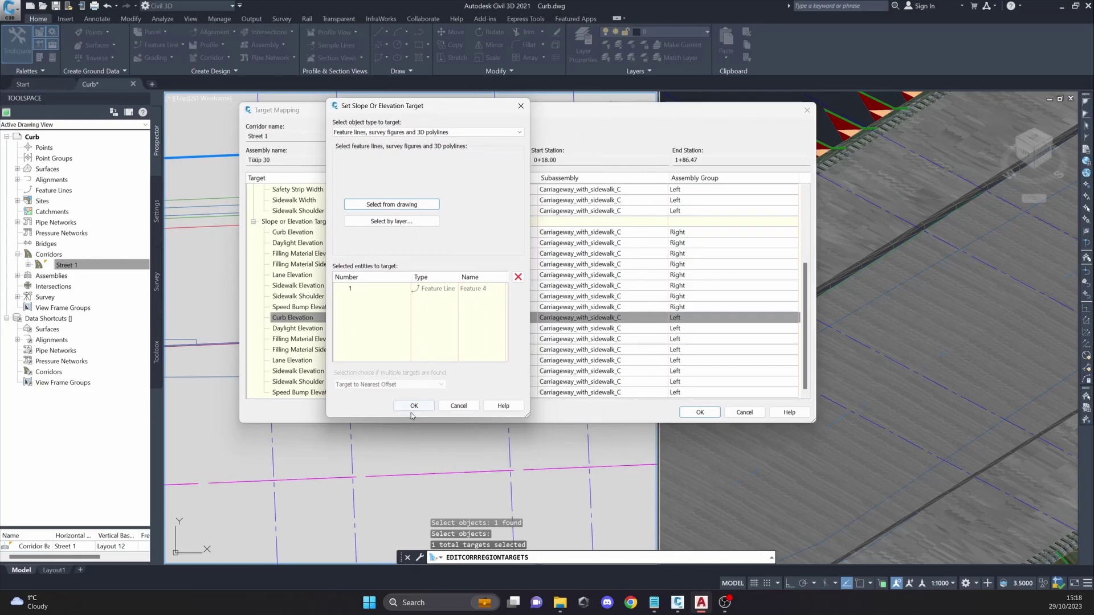
left_click(414, 405)
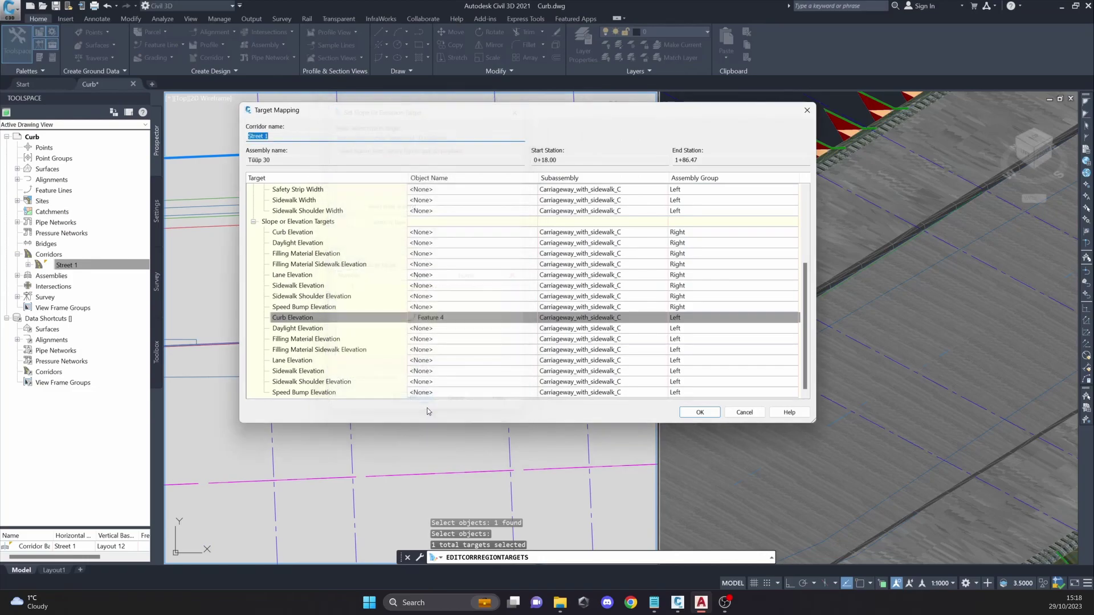
Step: Apply the target mapping to rebuild the corridor, end the region editing and clear the corridor selection
left_click(700, 412)
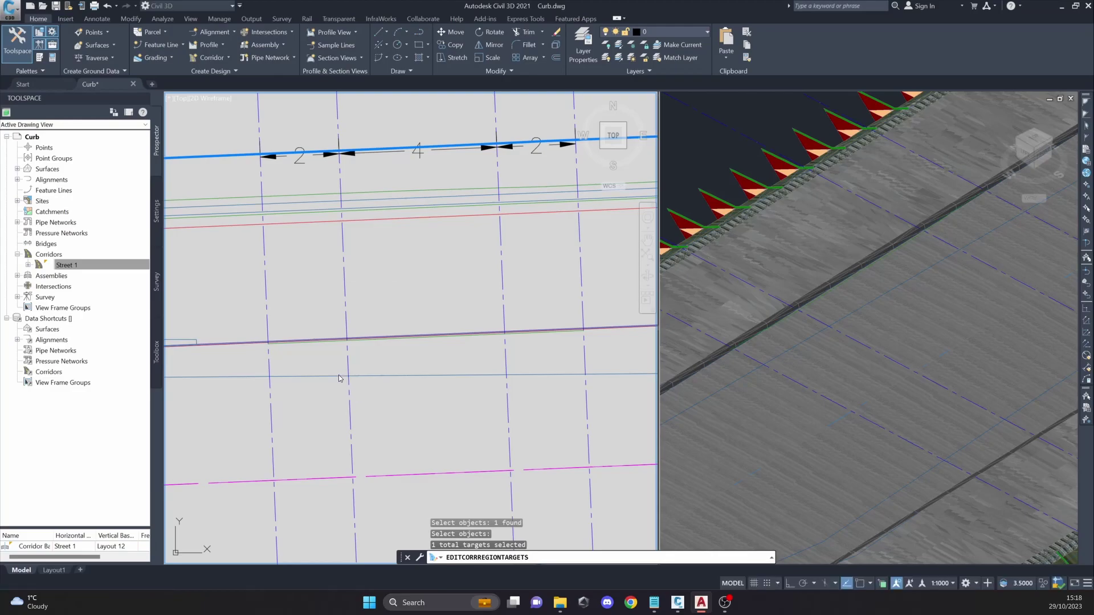
left_click(429, 290)
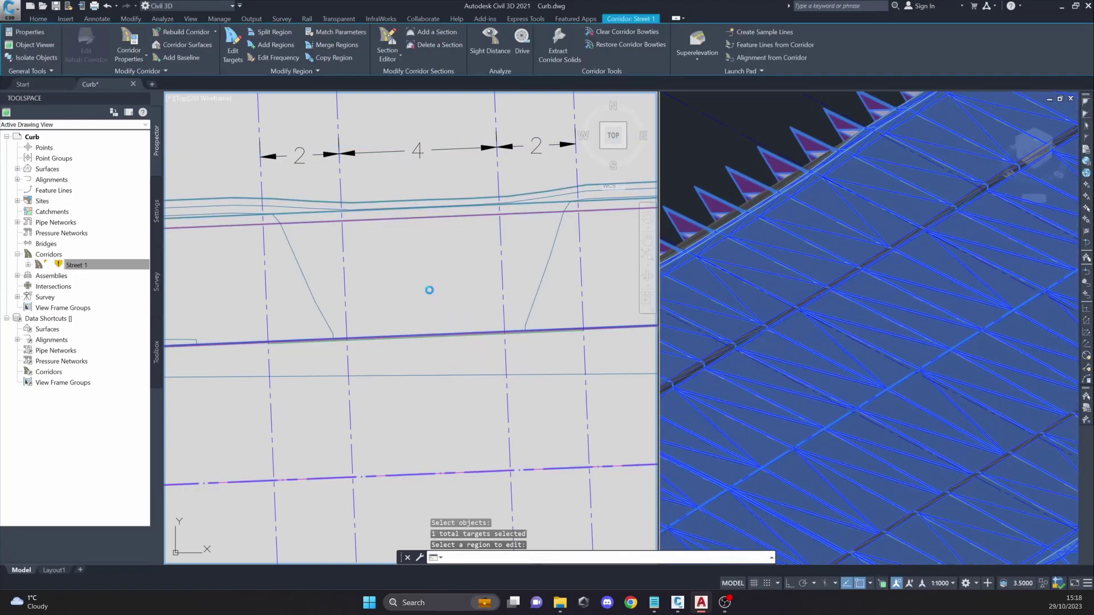
key("Escape")
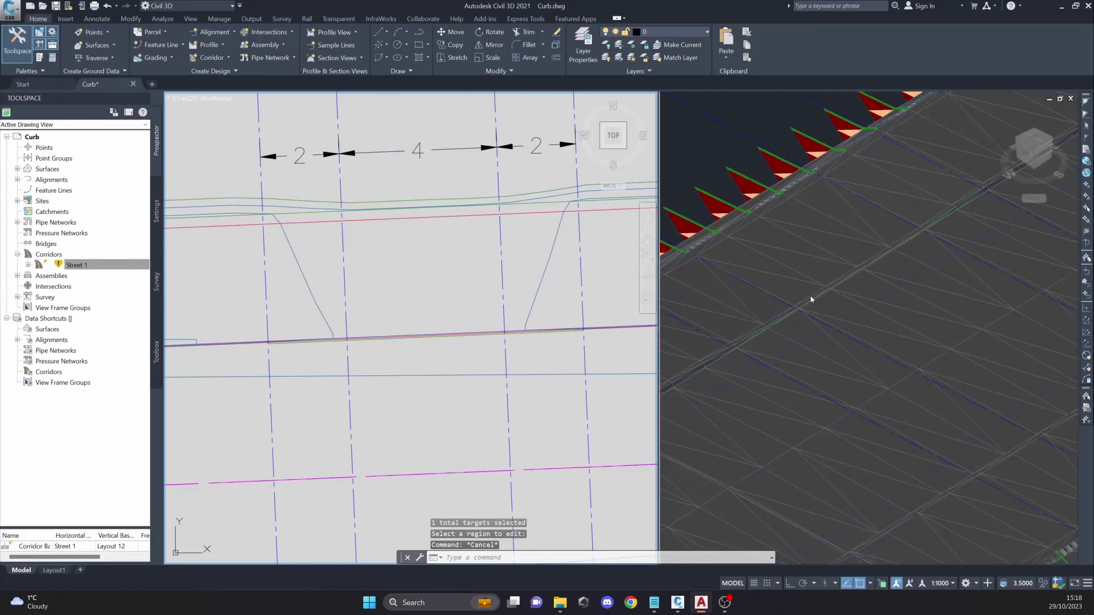
Step: Examine the rebuilt corridor's curb at the crossing in the plan view and the SW isometric view
middle_click_drag(435, 308, 476, 306)
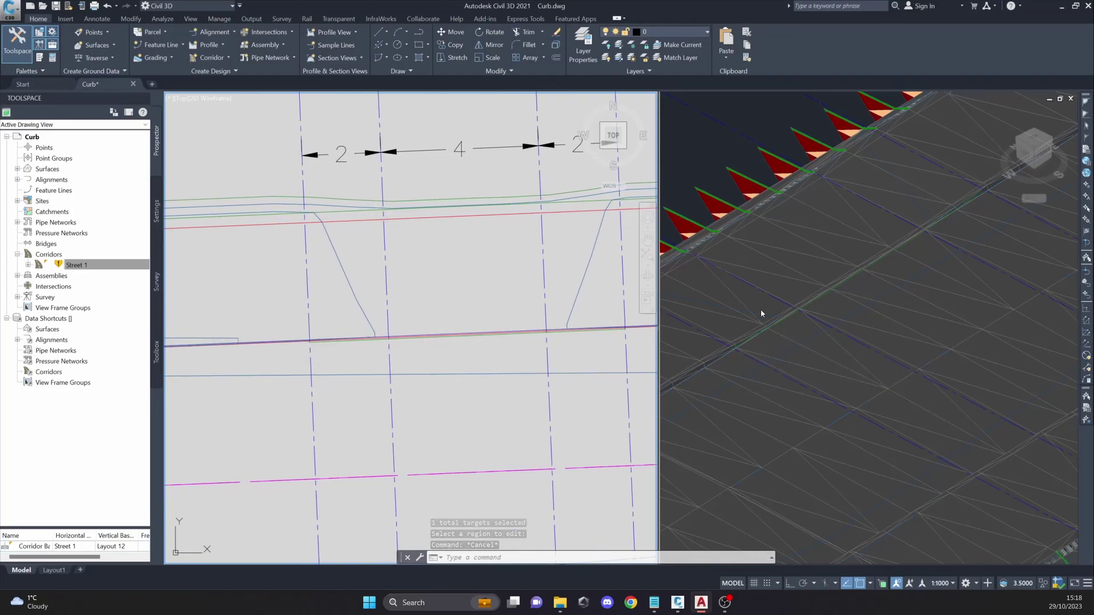
left_click(704, 176)
scroll(704, 176, "down", 2)
middle_click_drag(814, 251, 756, 259)
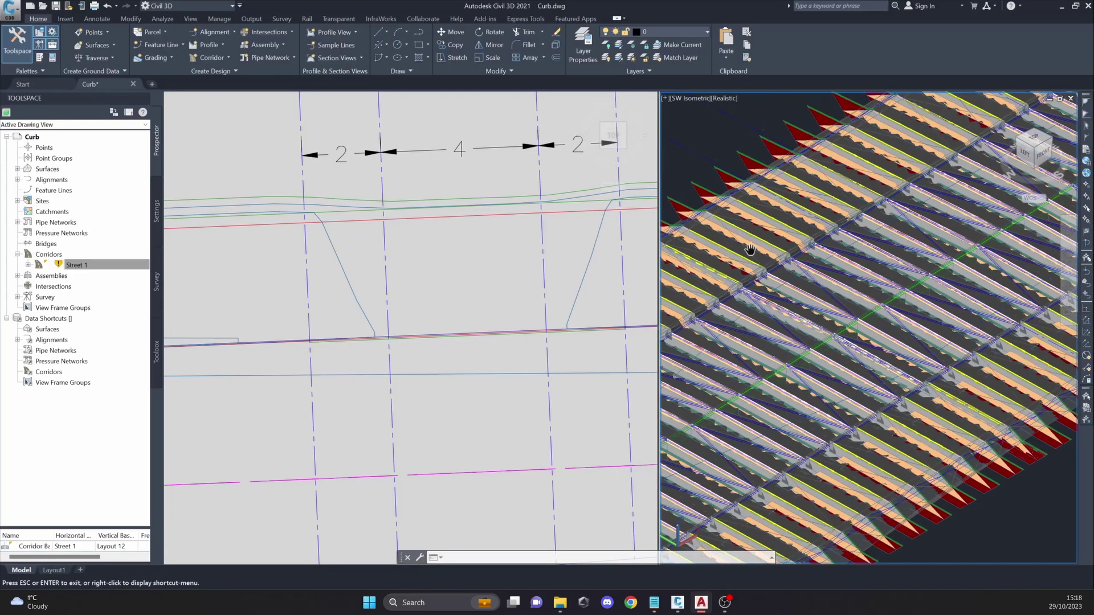
middle_click_drag(734, 194, 798, 194)
key("Escape")
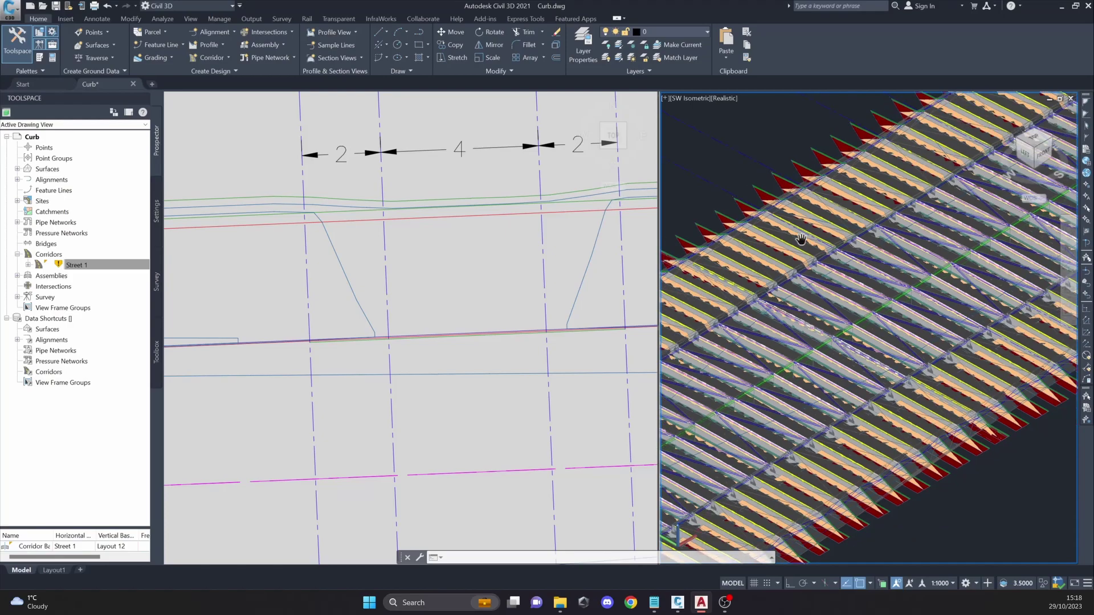
scroll(801, 239, "down", 2)
scroll(801, 239, "down", 1)
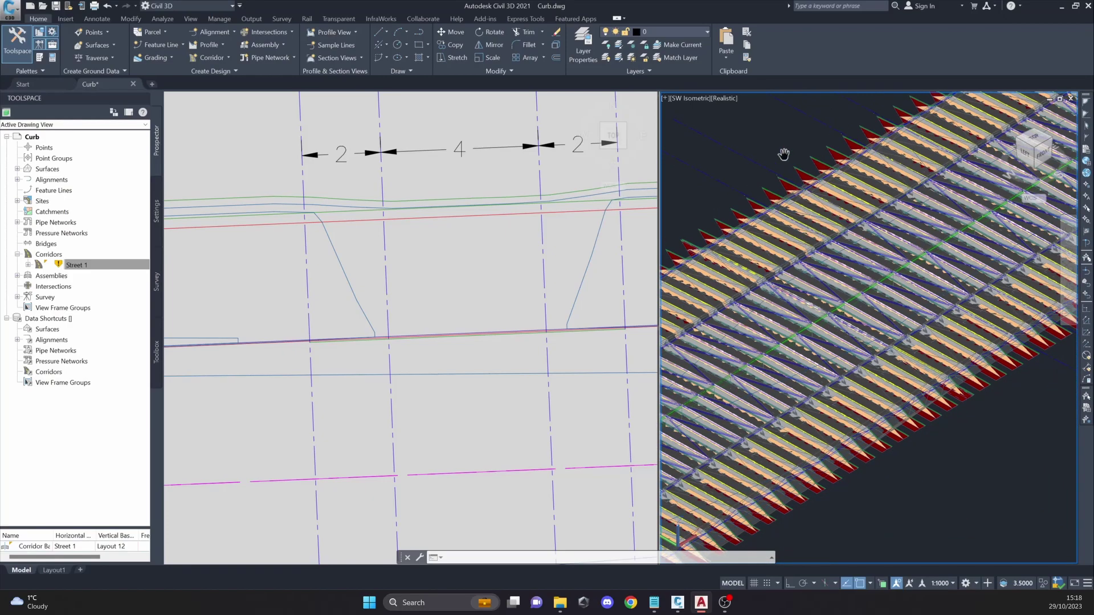
scroll(781, 161, "up", 2)
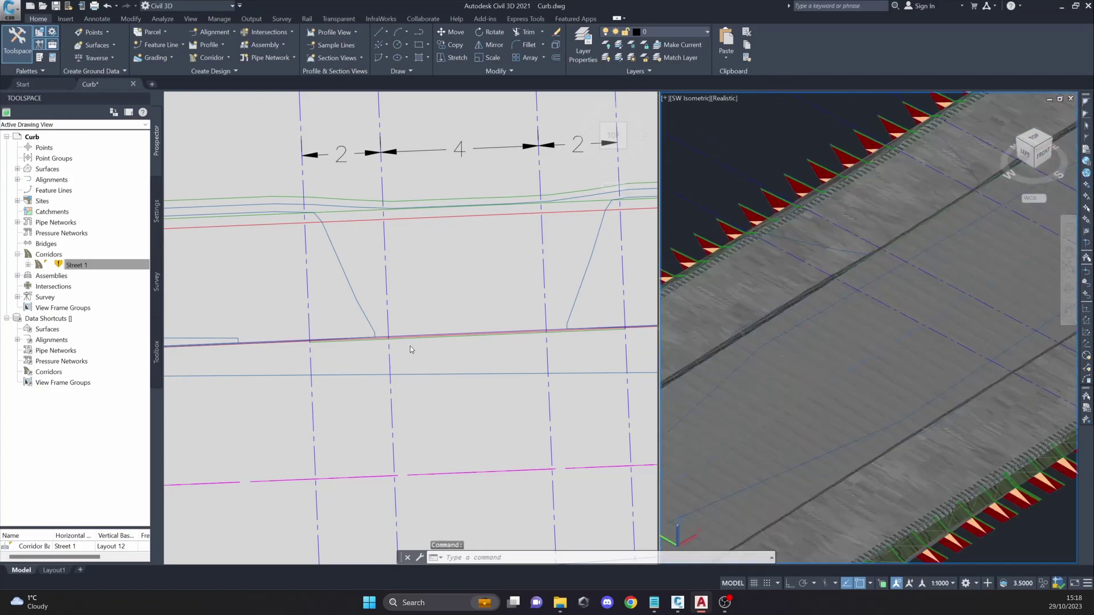
scroll(849, 283, "up", 2)
middle_click_drag(868, 279, 836, 297)
scroll(792, 306, "down", 3)
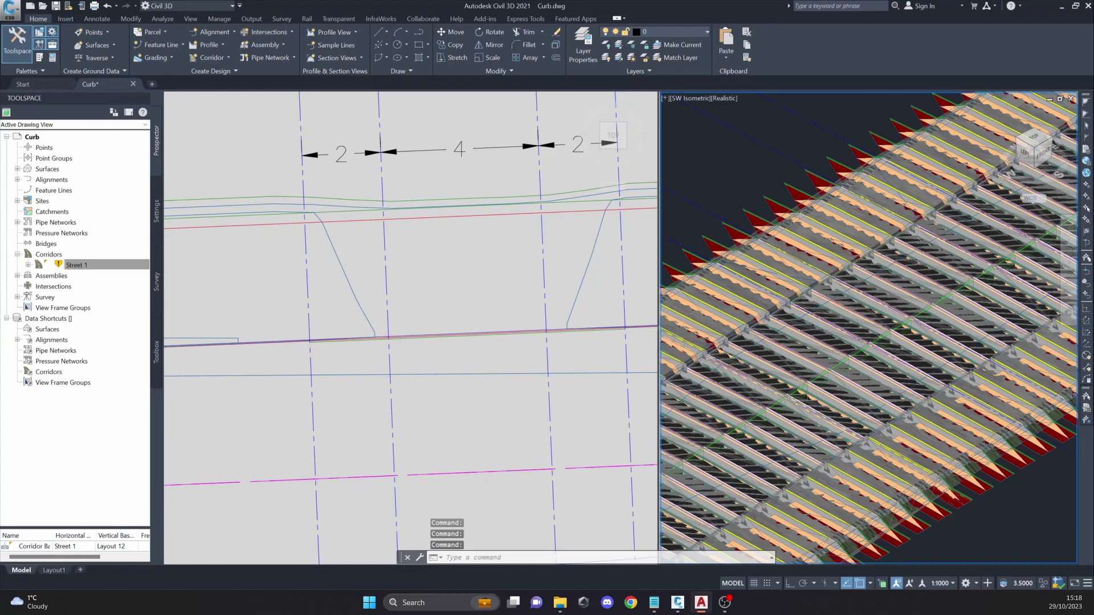
scroll(781, 196, "up", 5)
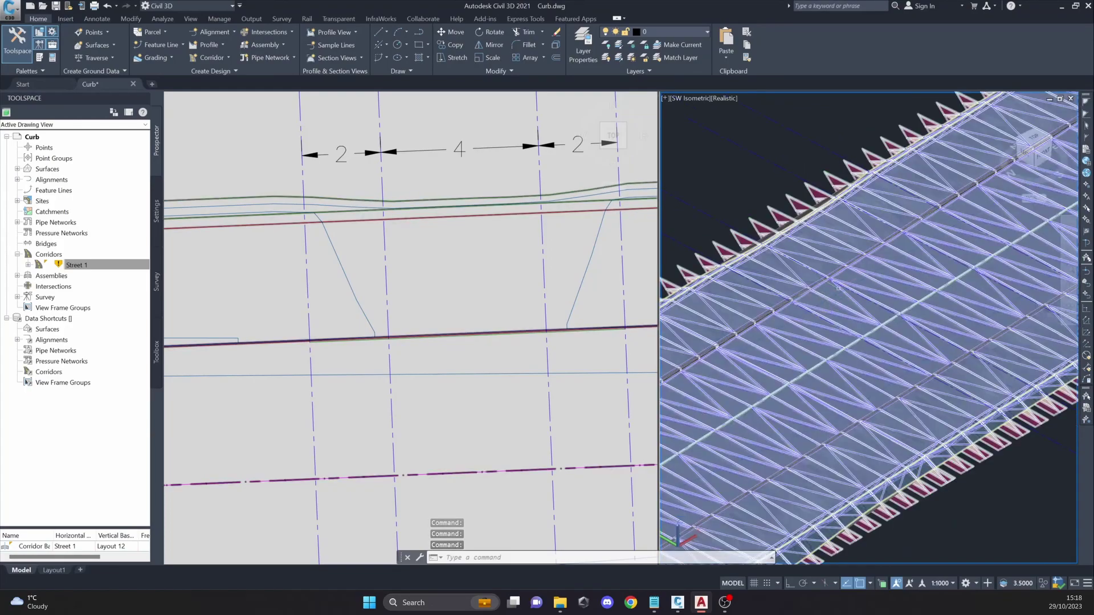
middle_click_drag(781, 195, 759, 225)
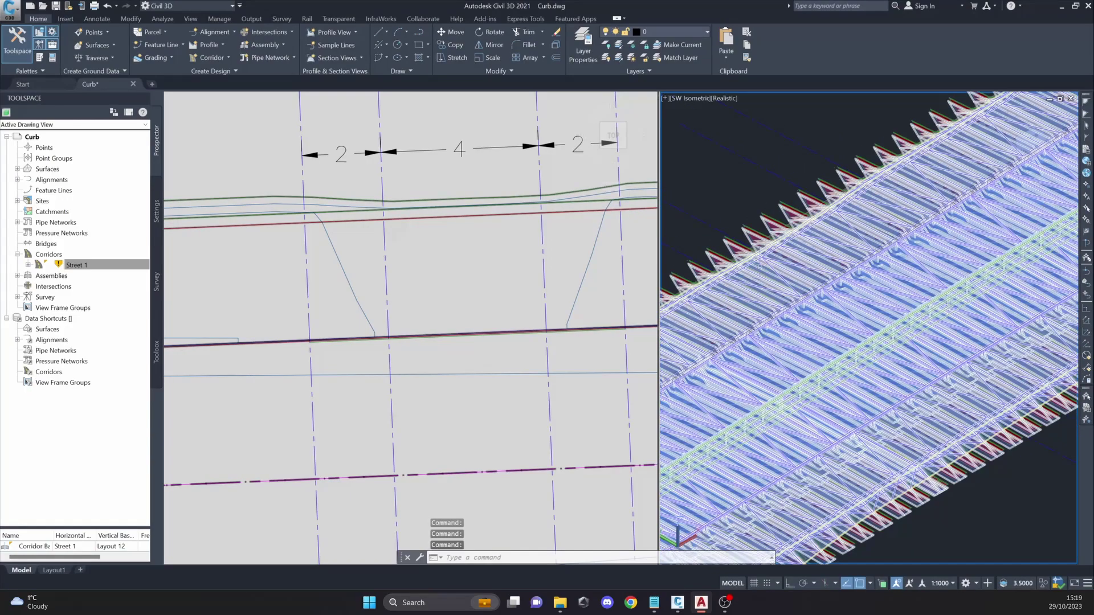